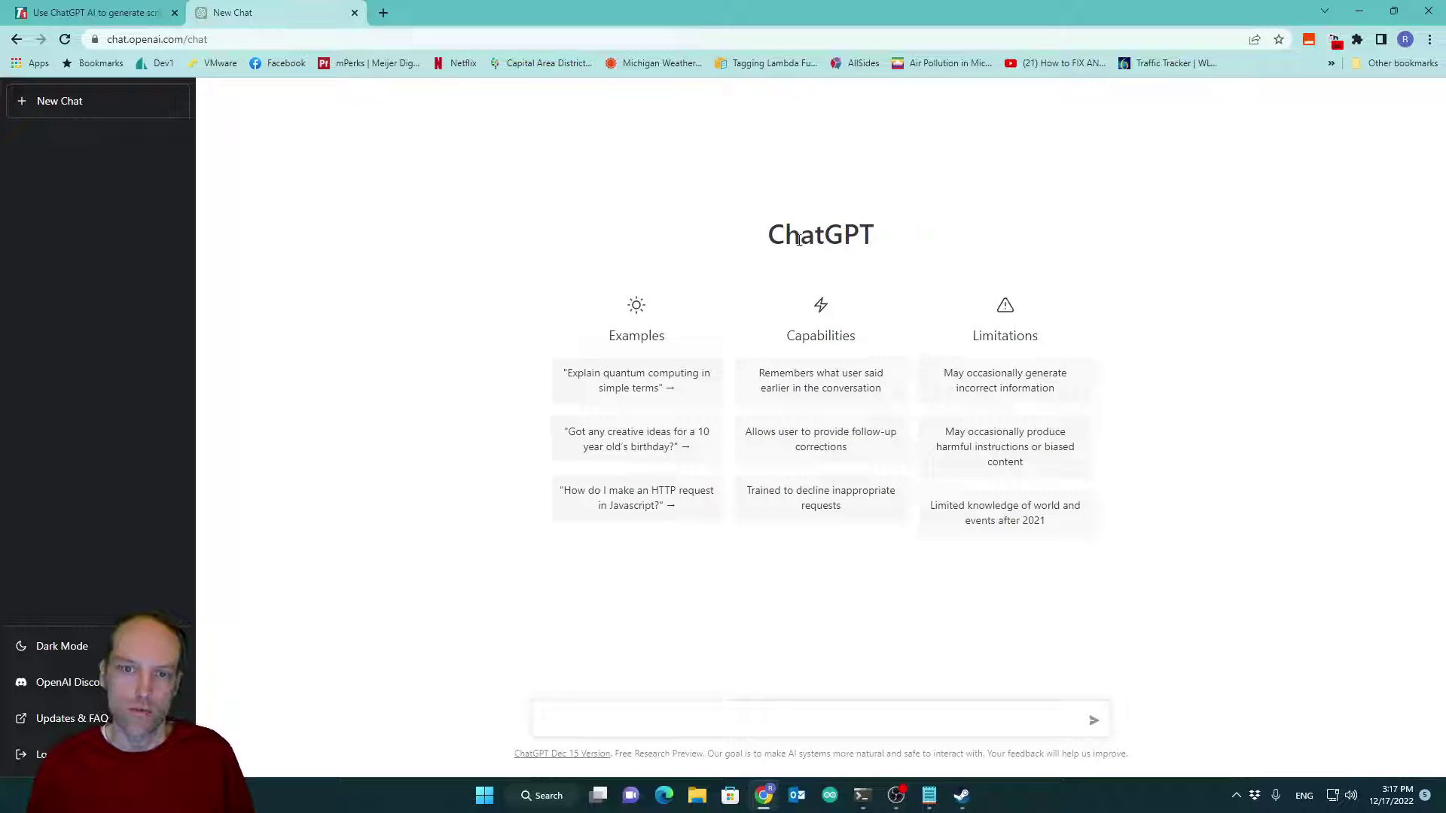
- Paste 'mac command to mute volume' into the ChatGPT prompt and send it
double_click(799, 240)
click(477, 250)
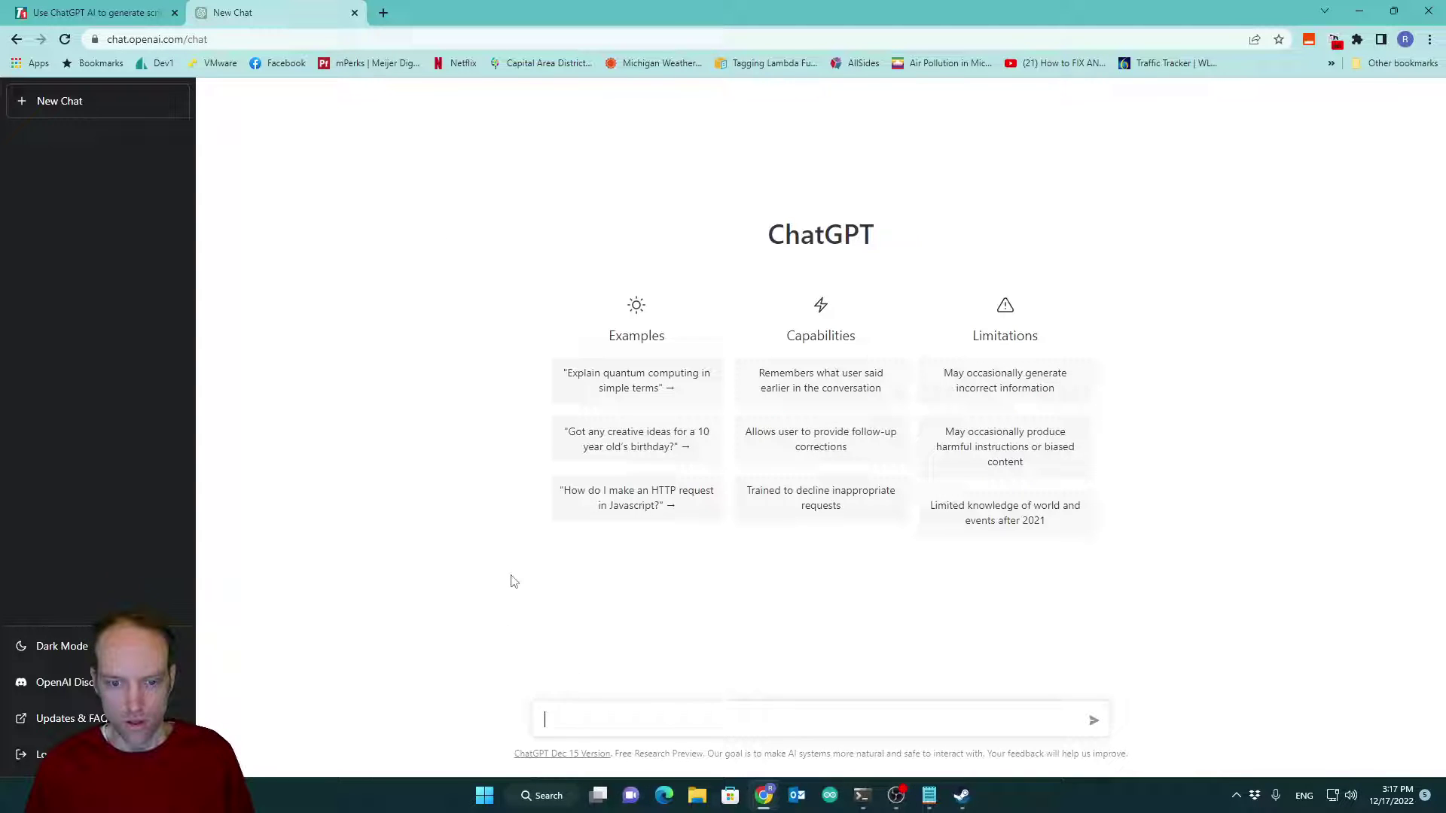
text(mac command to mute volume)
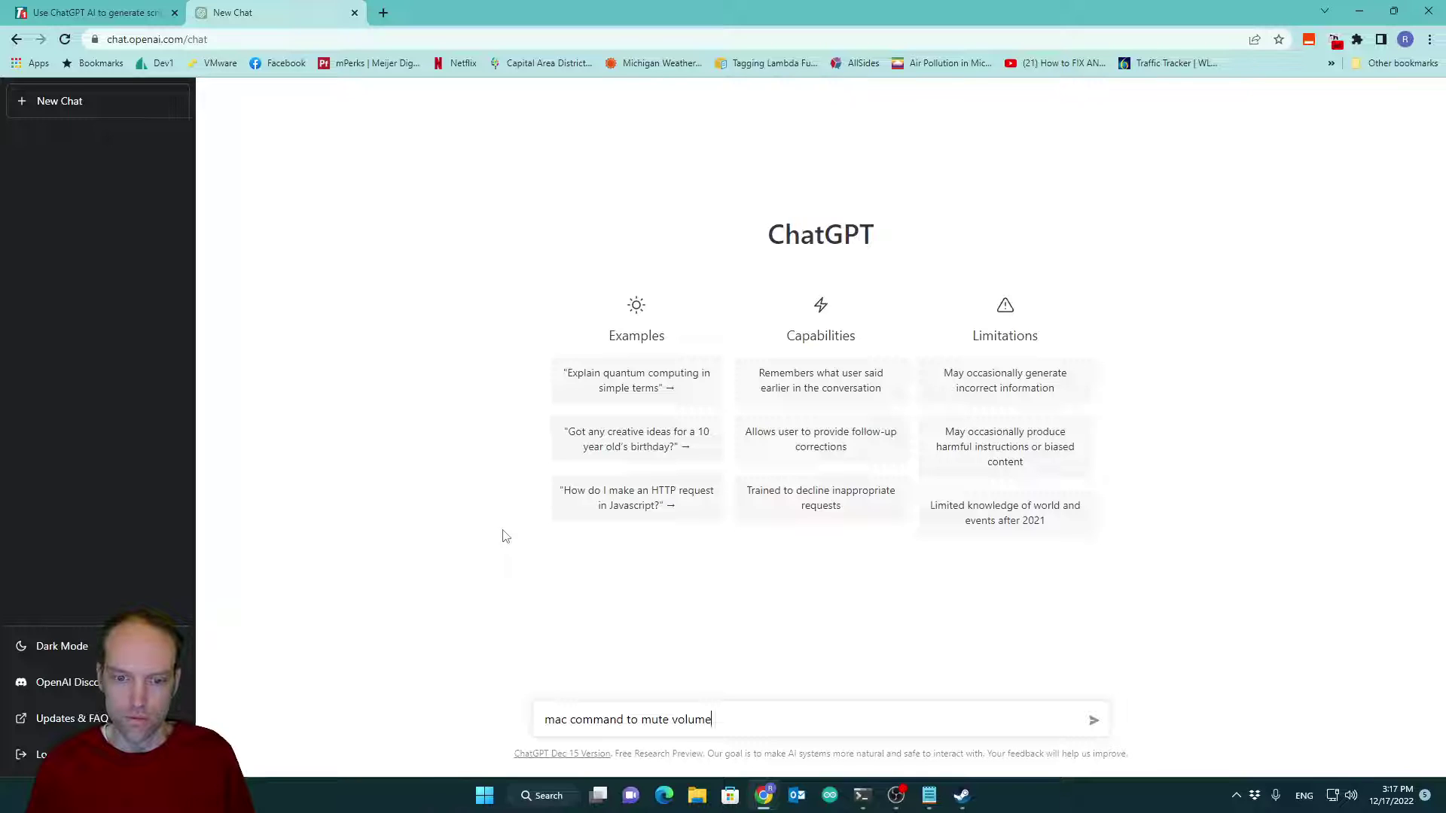
key(Return)
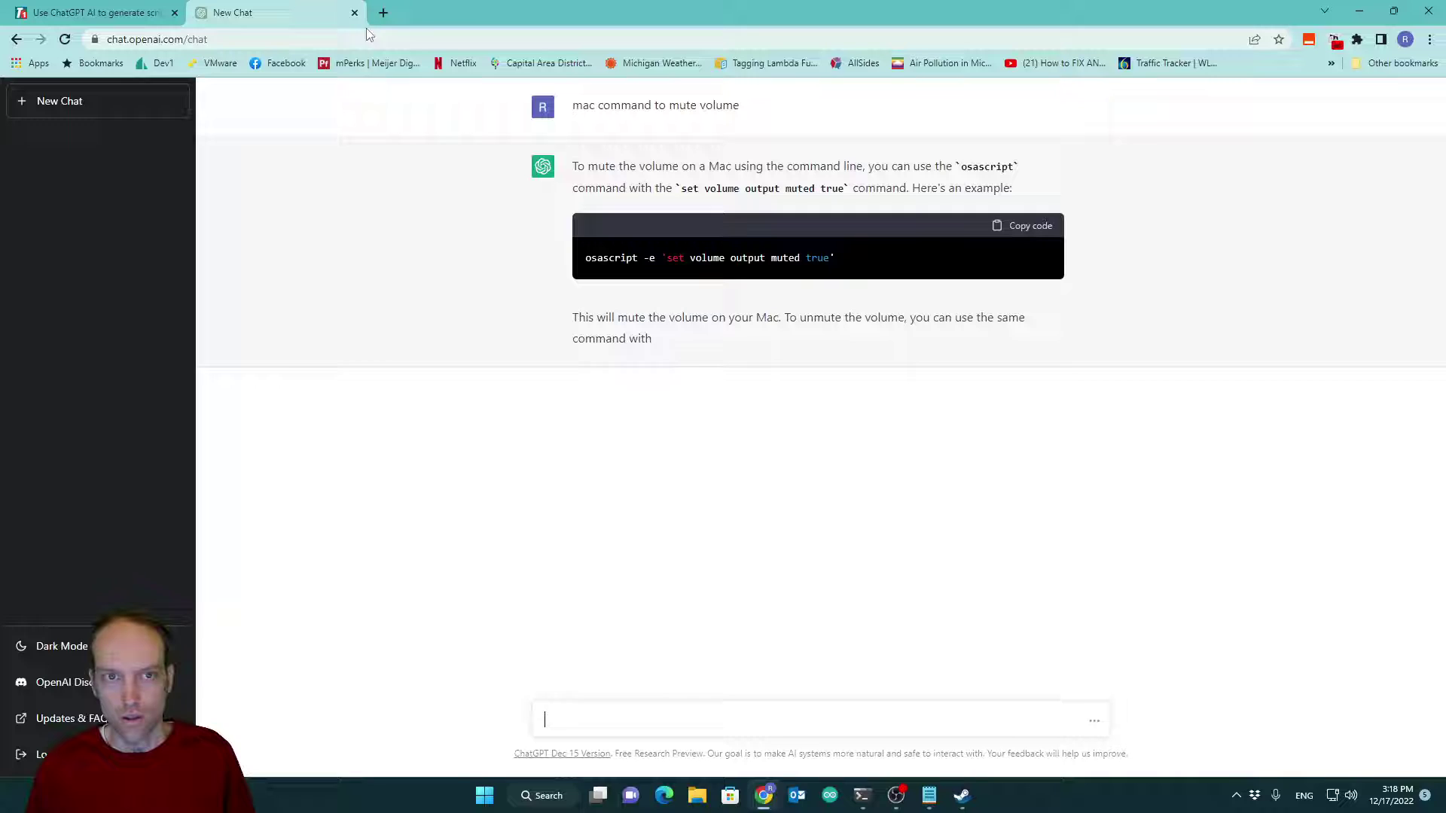
- Search Google in a new tab for 'mac command to mute volume'
click(383, 12)
click(591, 313)
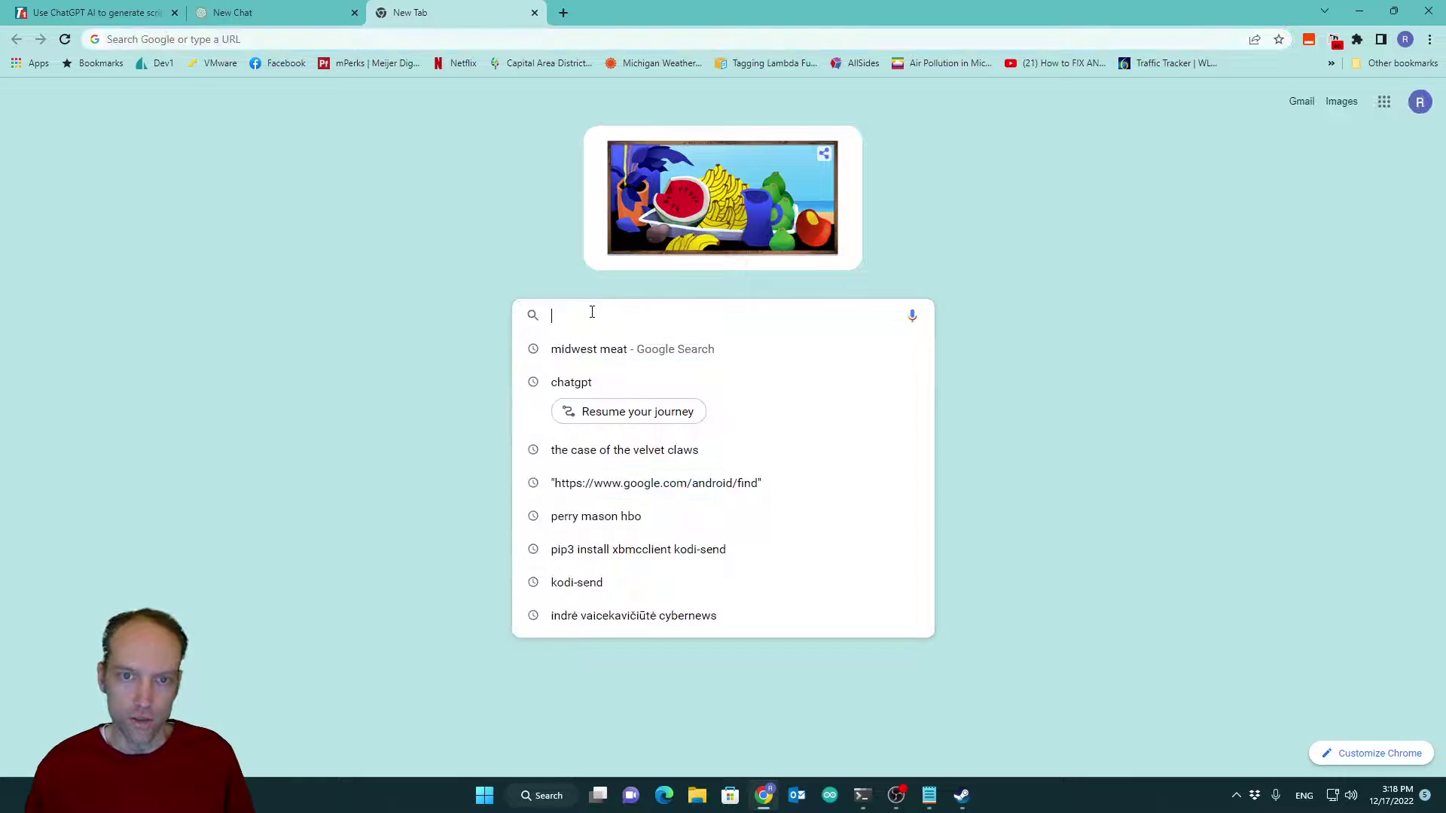
text(mac command to mute volume)
key(Return)
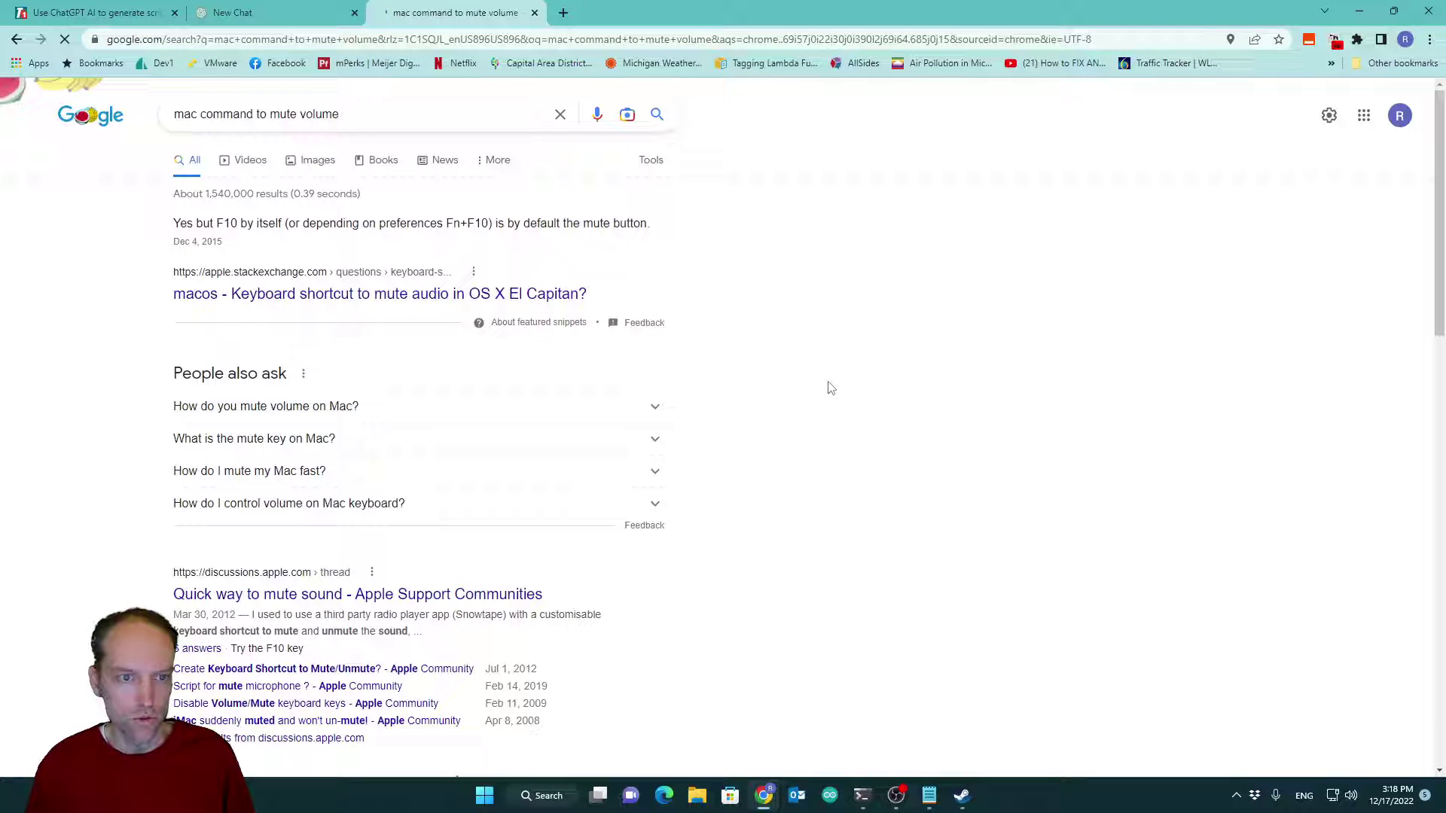
- Open the apple.stackexchange answer on muting Mac audio, then return to the ChatGPT chat
scroll(881, 386, down, 2)
scroll(877, 384, up, 2)
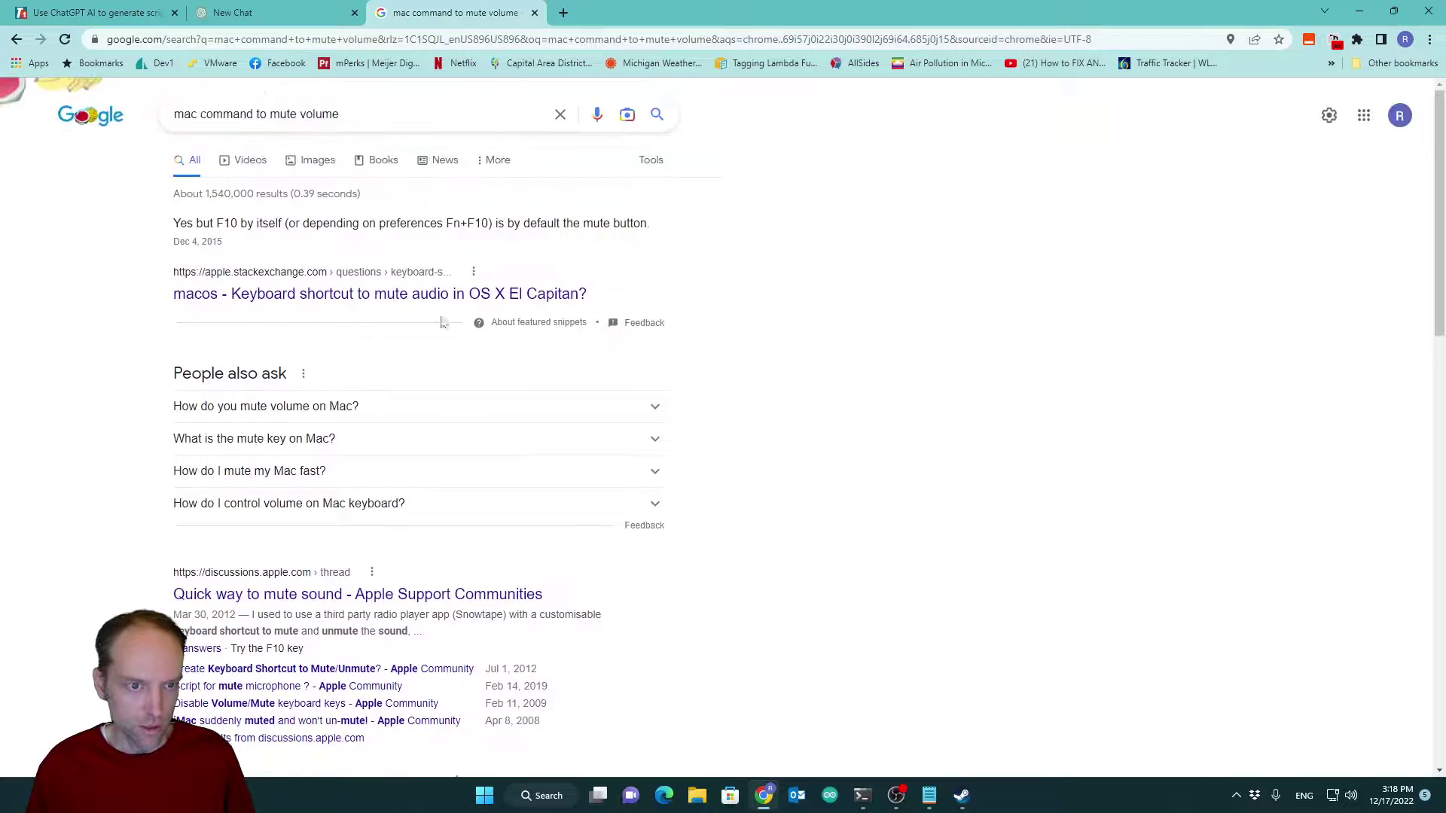
click(452, 294)
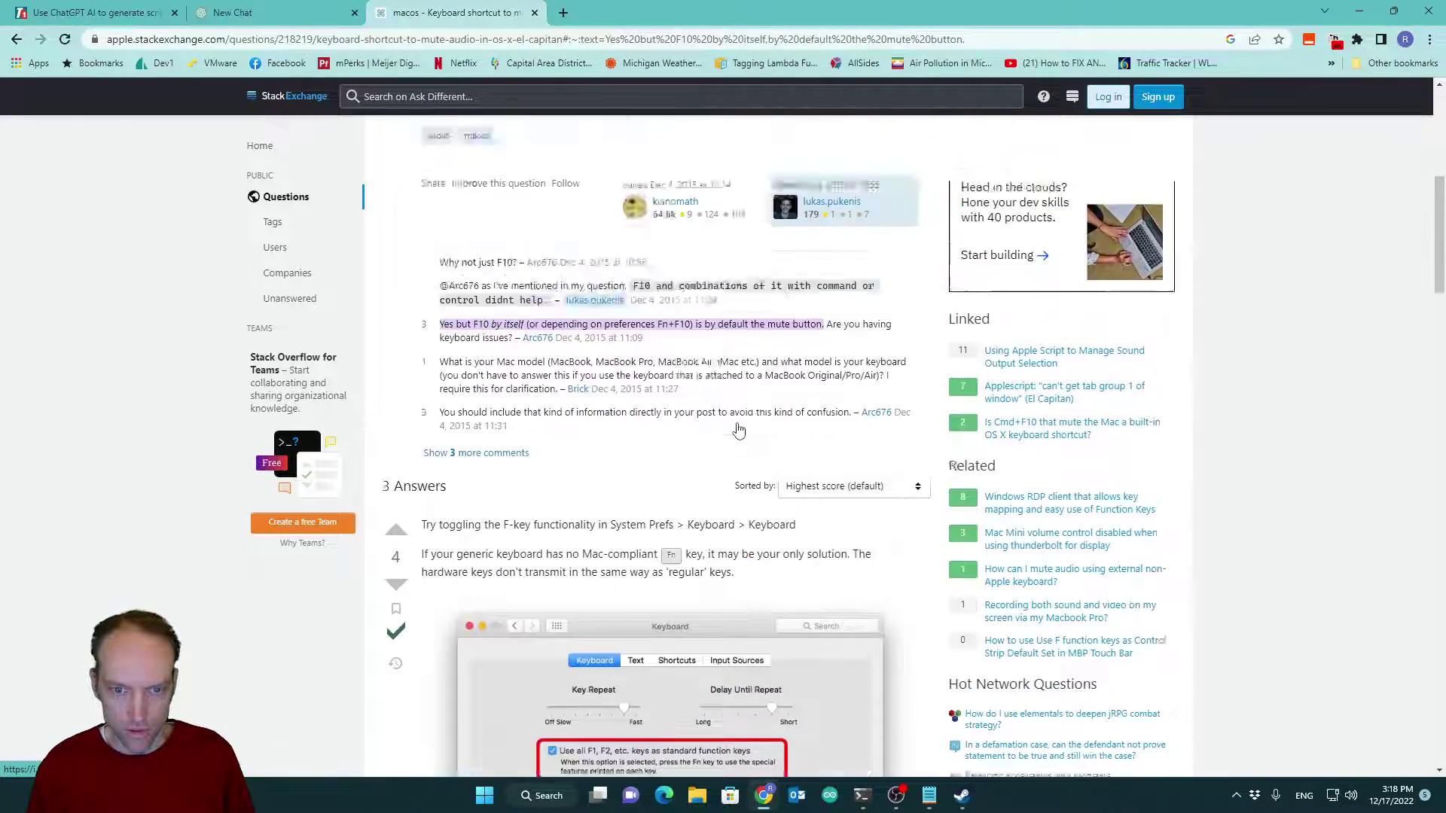
click(253, 22)
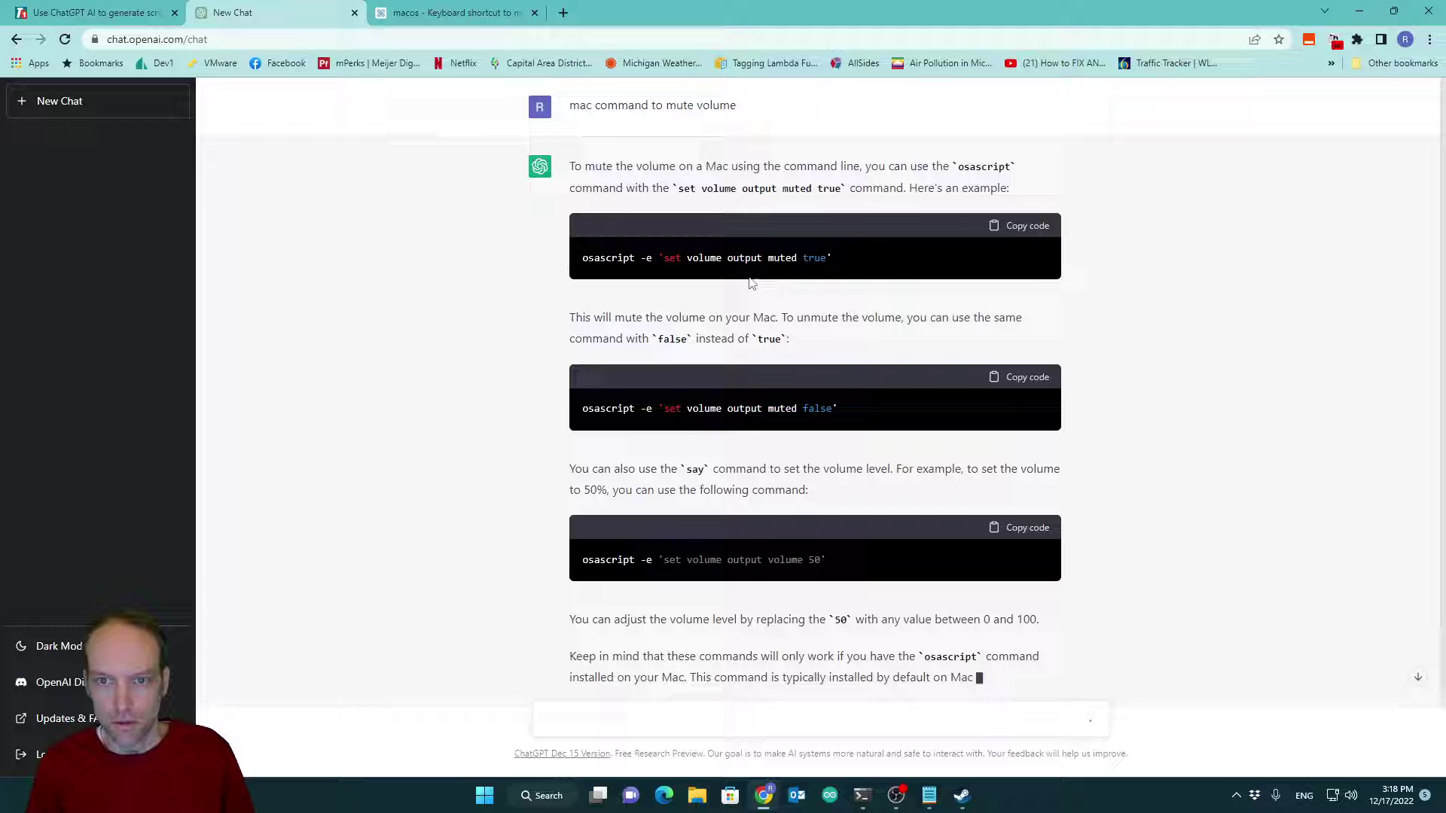
scroll(804, 451, down, 1)
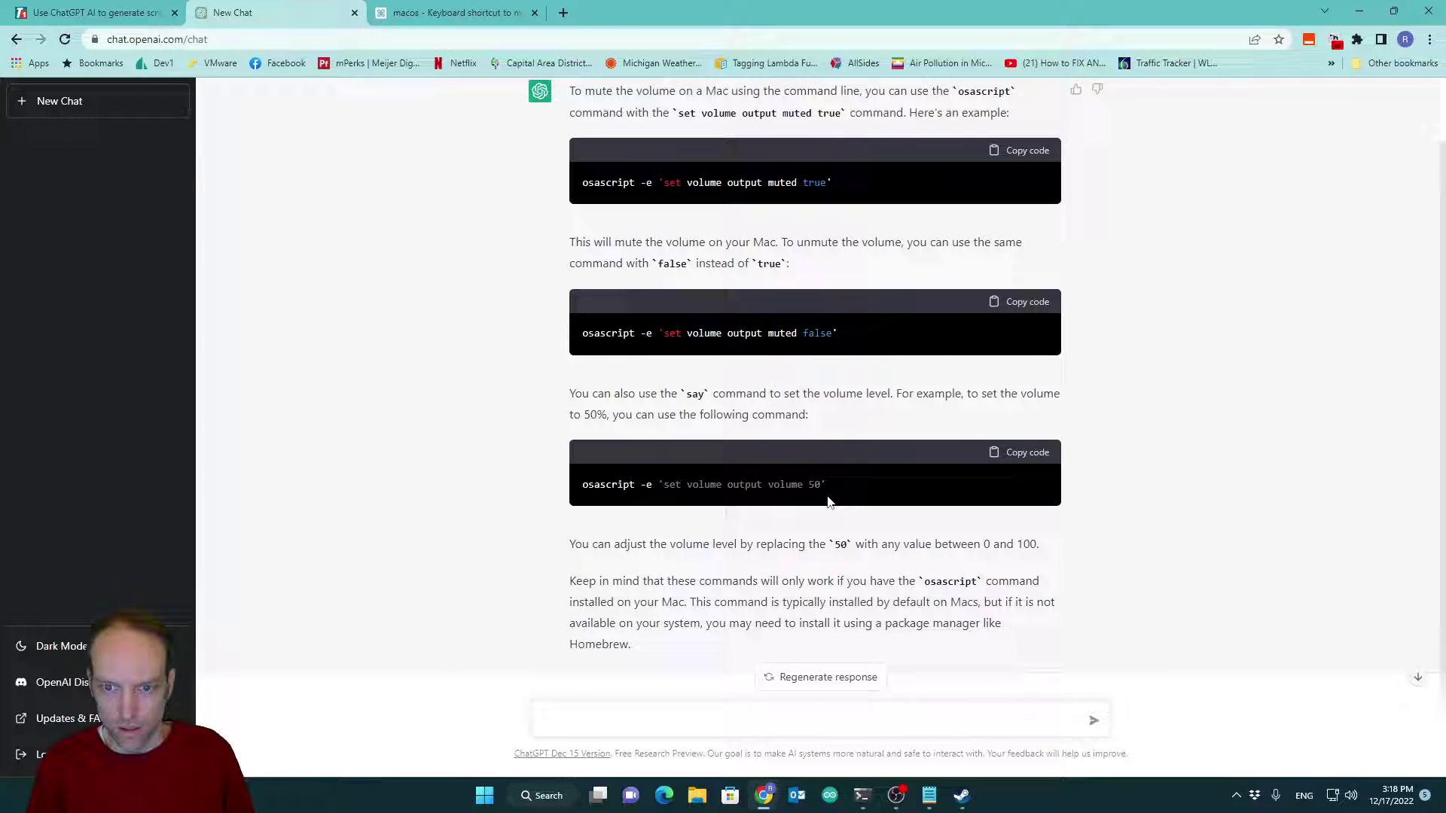
scroll(828, 482, down, 1)
scroll(831, 499, up, 2)
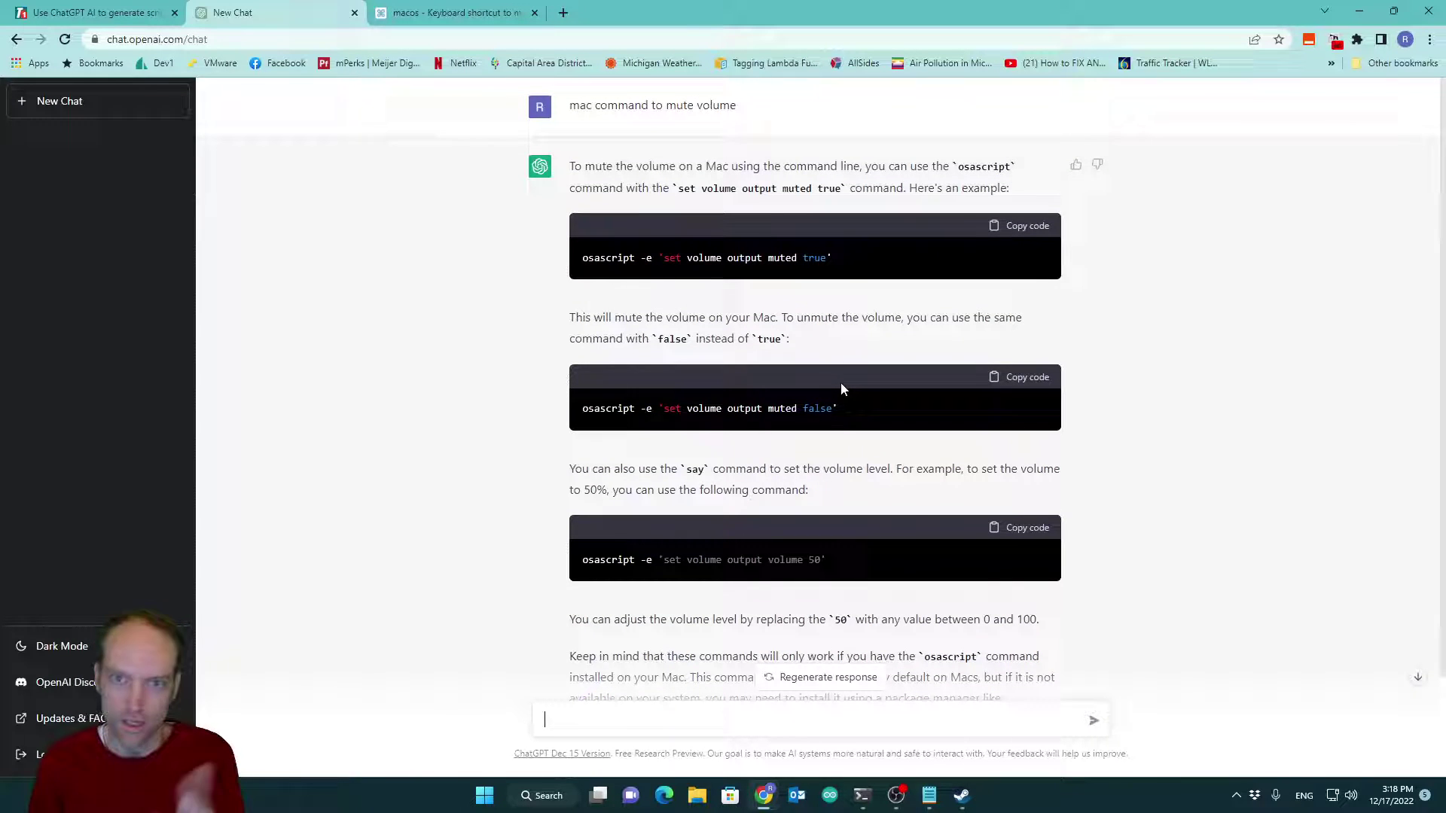
scroll(841, 384, down, 2)
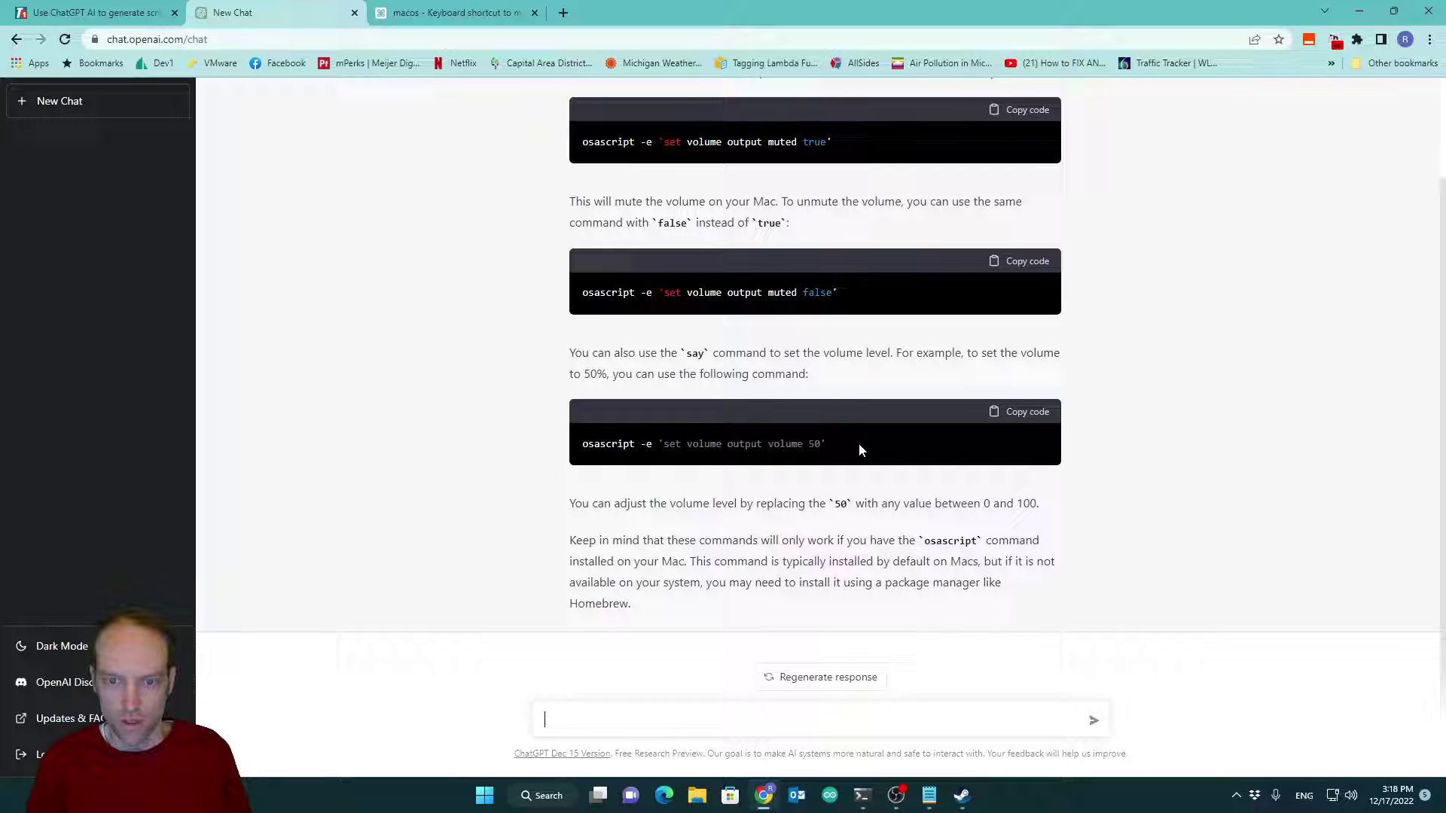
drag(853, 443, 578, 445)
click(791, 506)
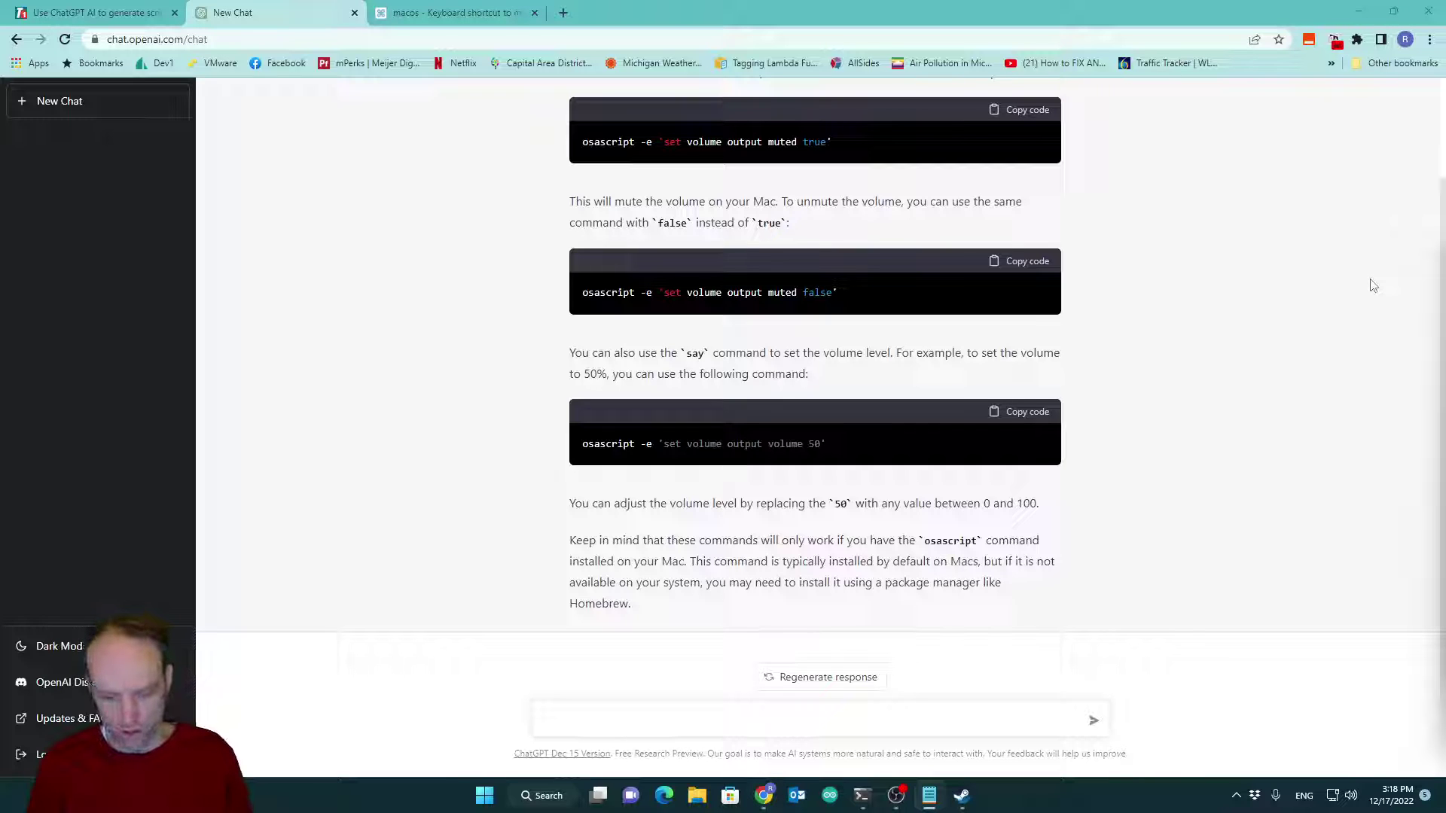
- Ask ChatGPT 'windows command to turn up volume', then draft 'command to run a steam g' in Notepad
click(890, 716)
text(windows command to turn up volume)
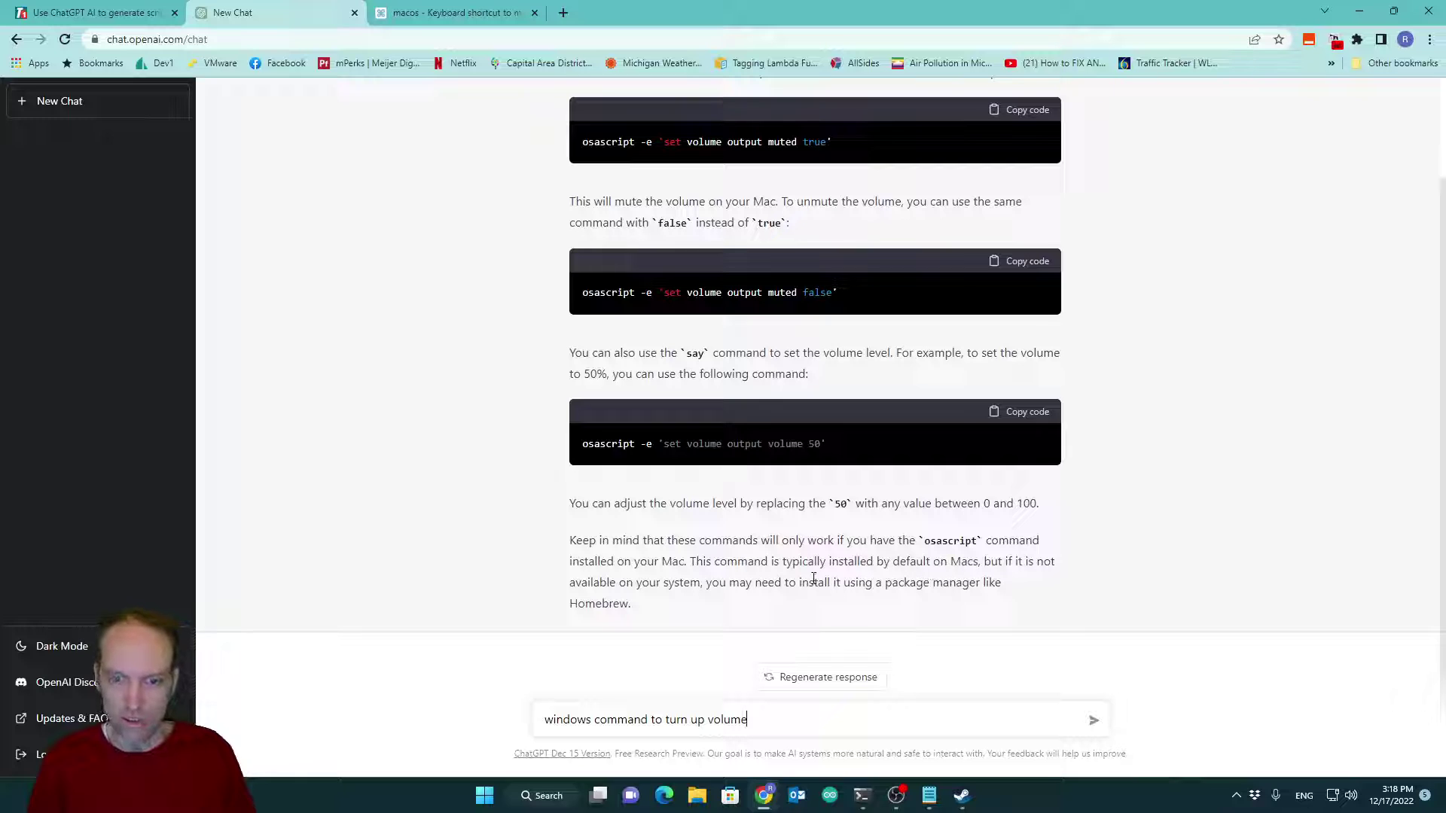
key(Return)
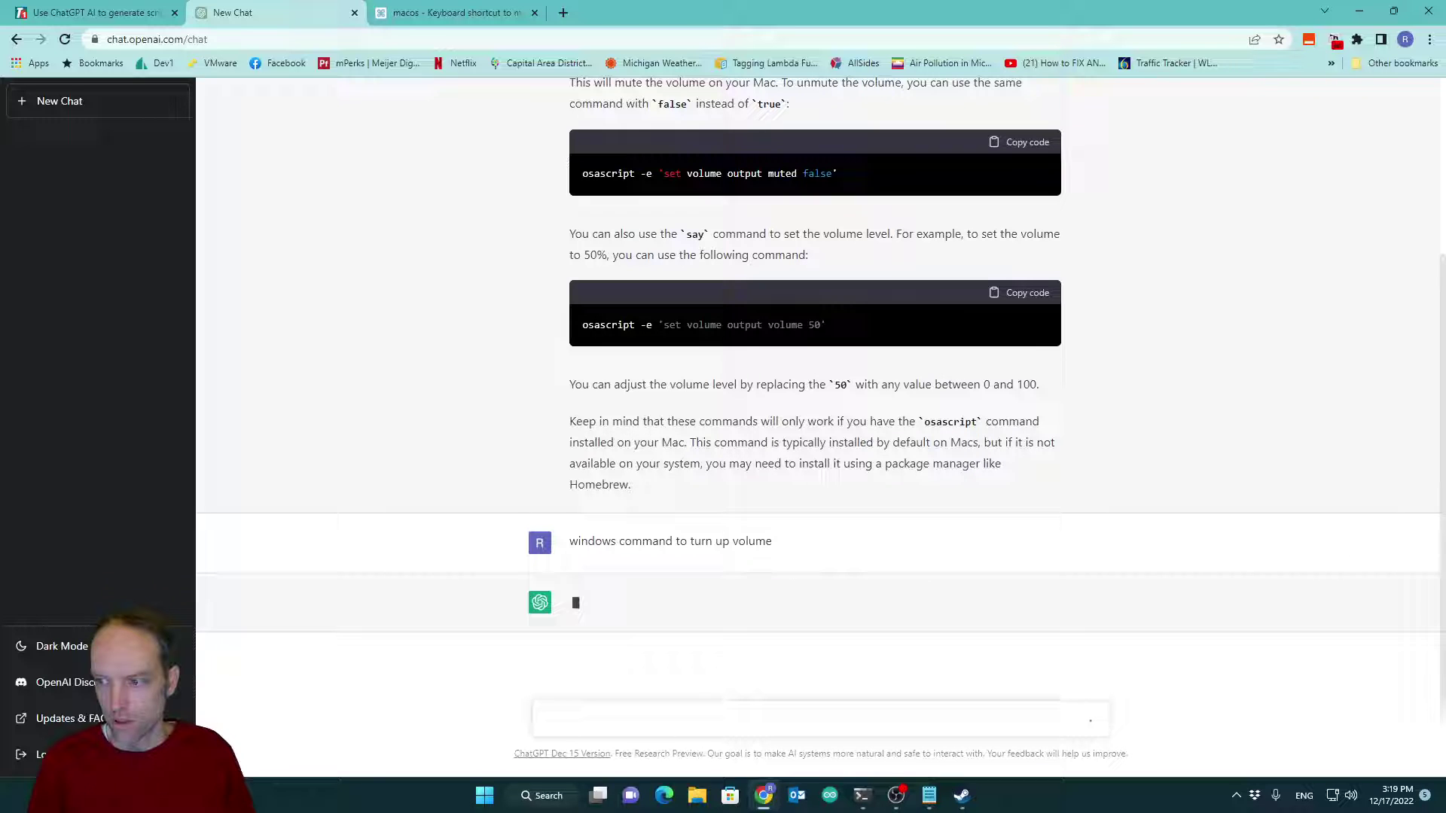
key(alt+Tab)
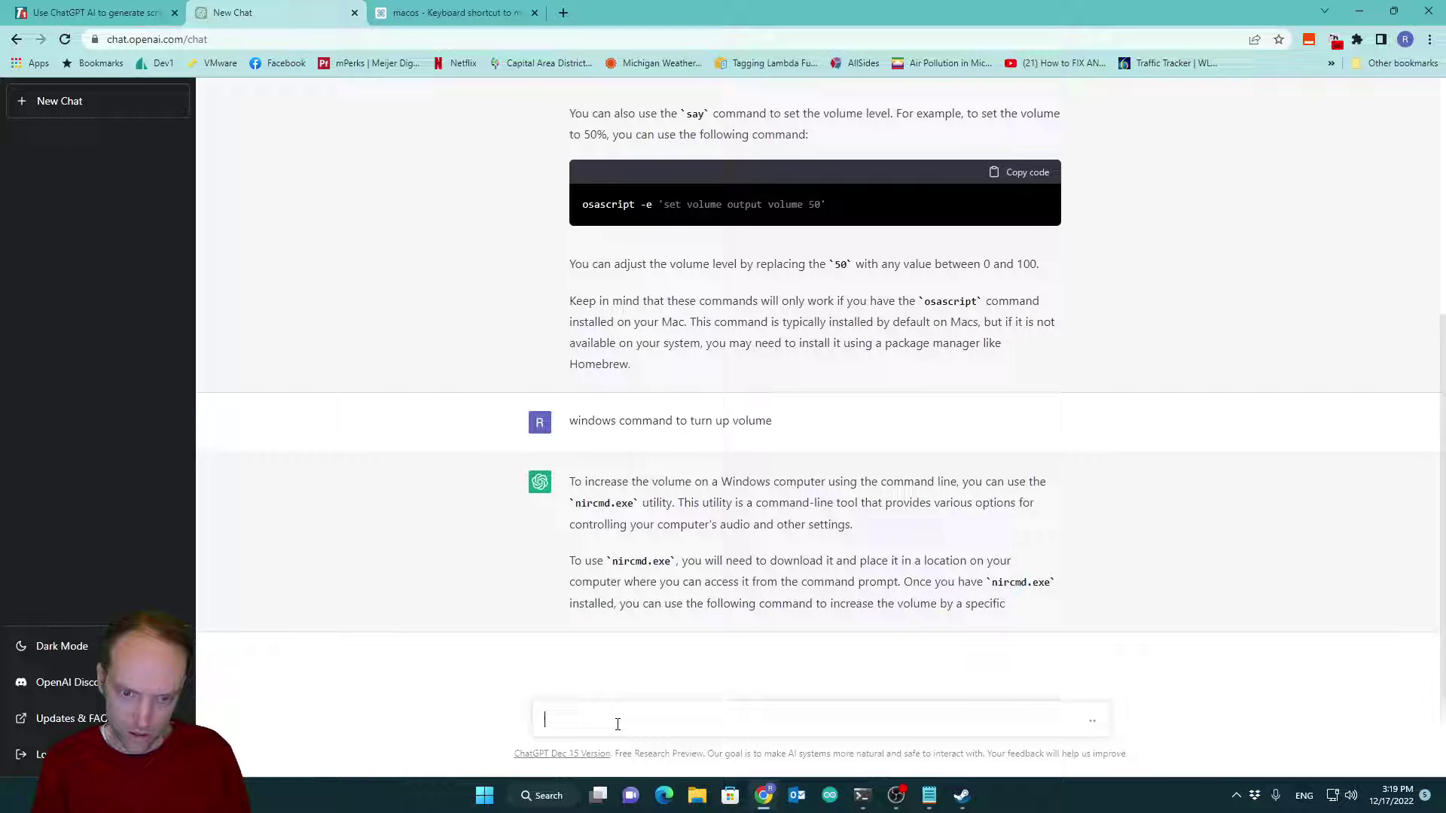
text(command to run )
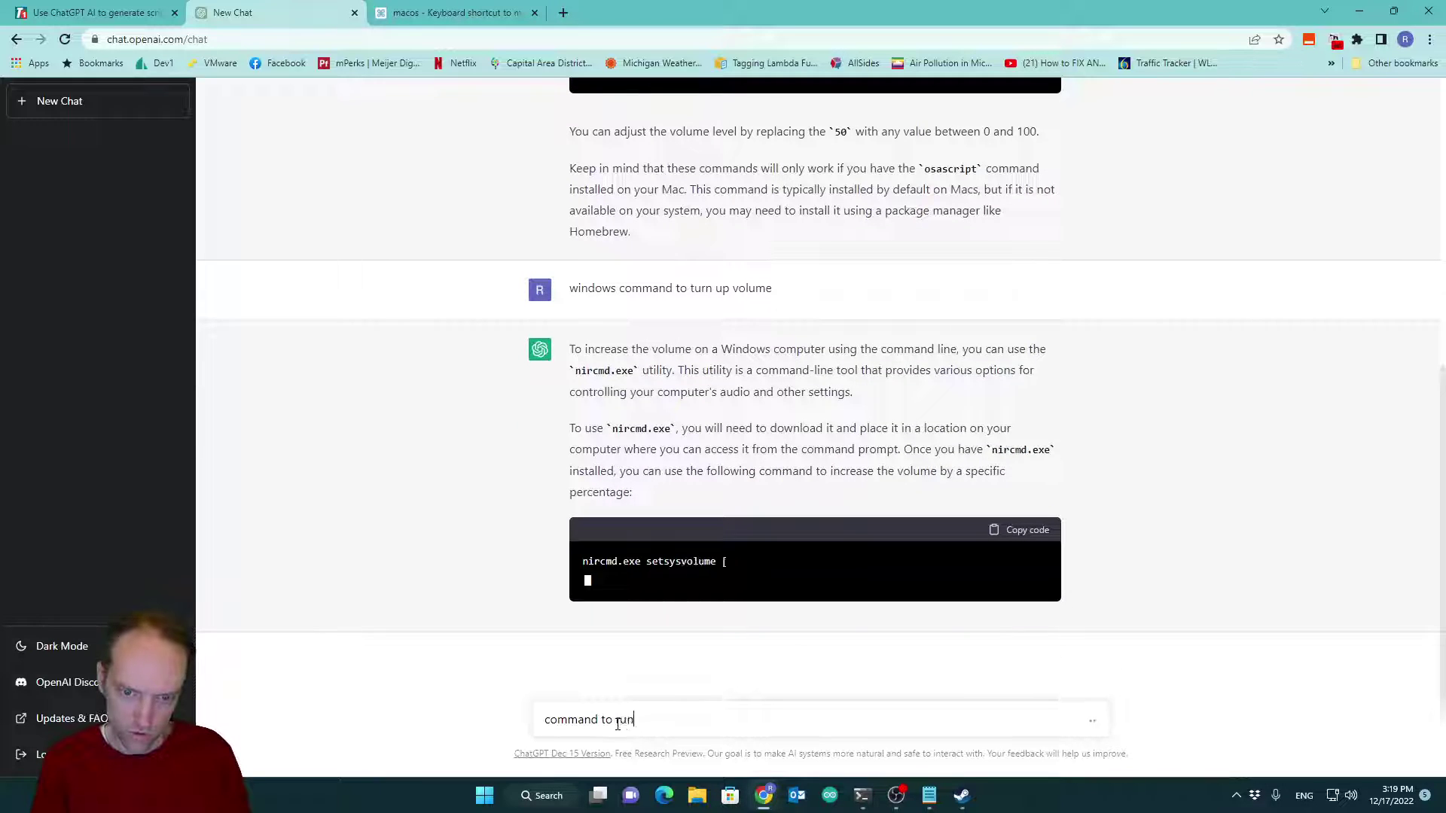
text(a steam game)
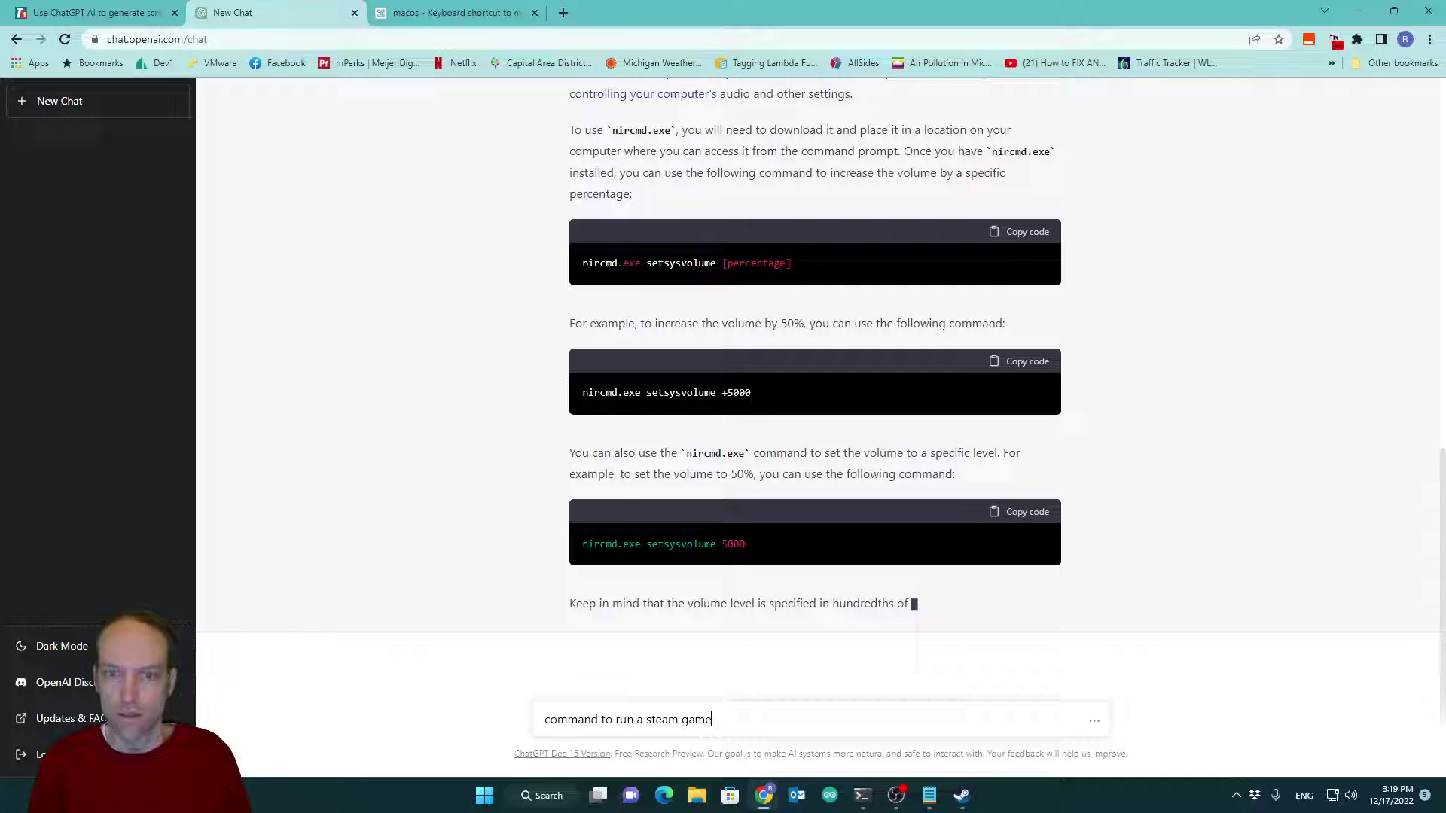
- Search the web for 'nircmd' in a new tab
click(563, 12)
text(ne)
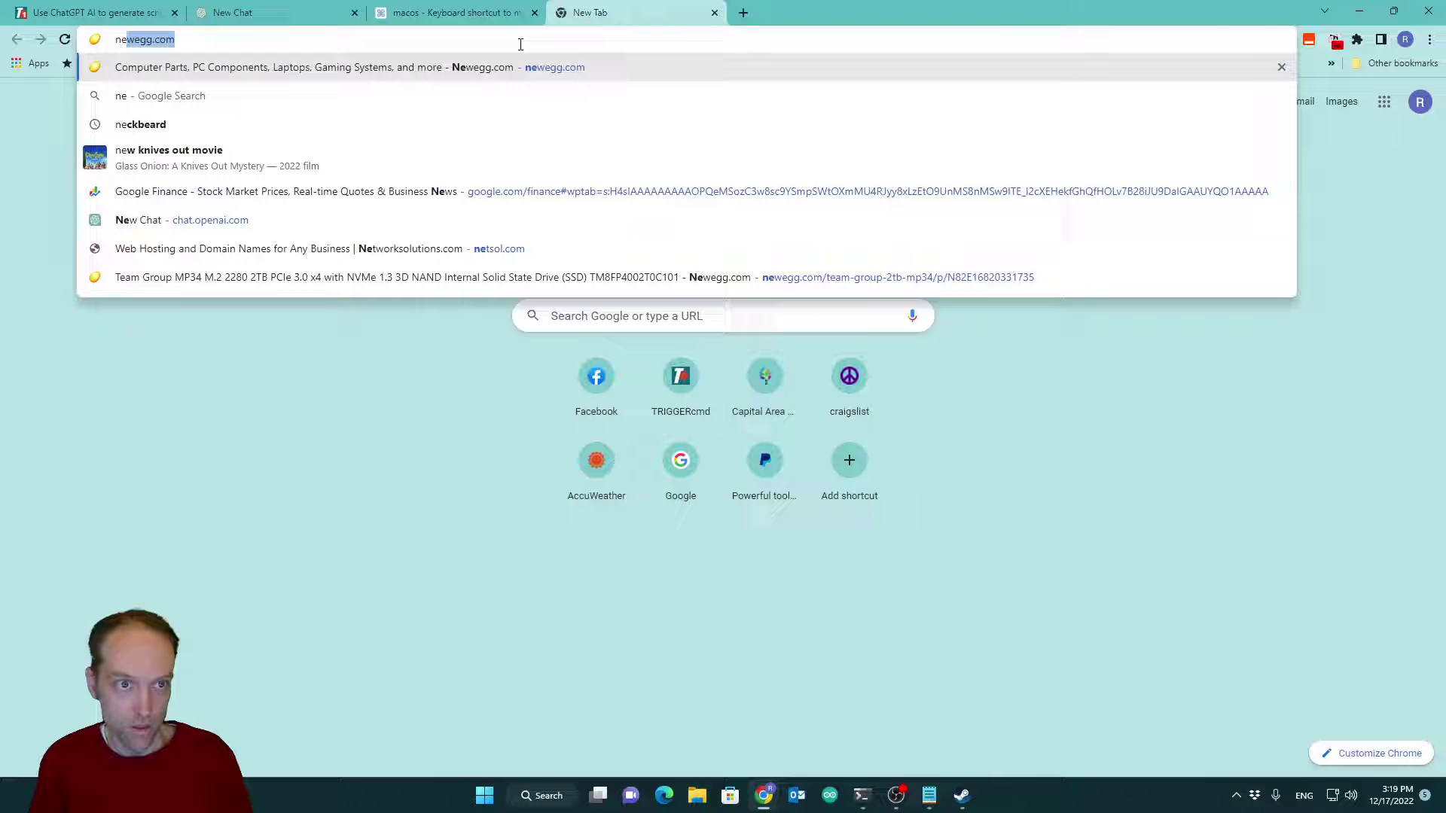
key(BackSpace)
key(BackSpace)
text(ircmd)
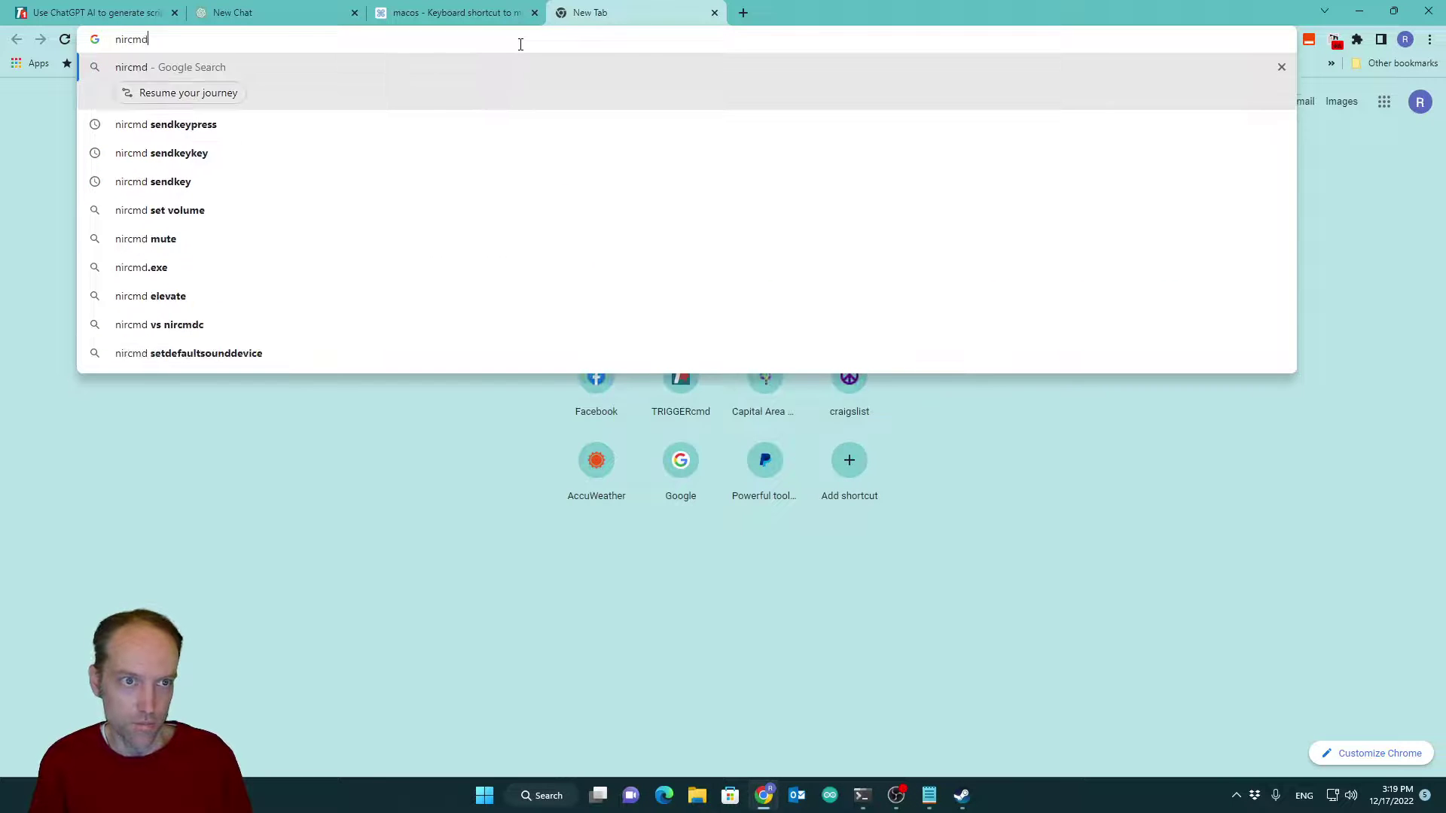
key(Return)
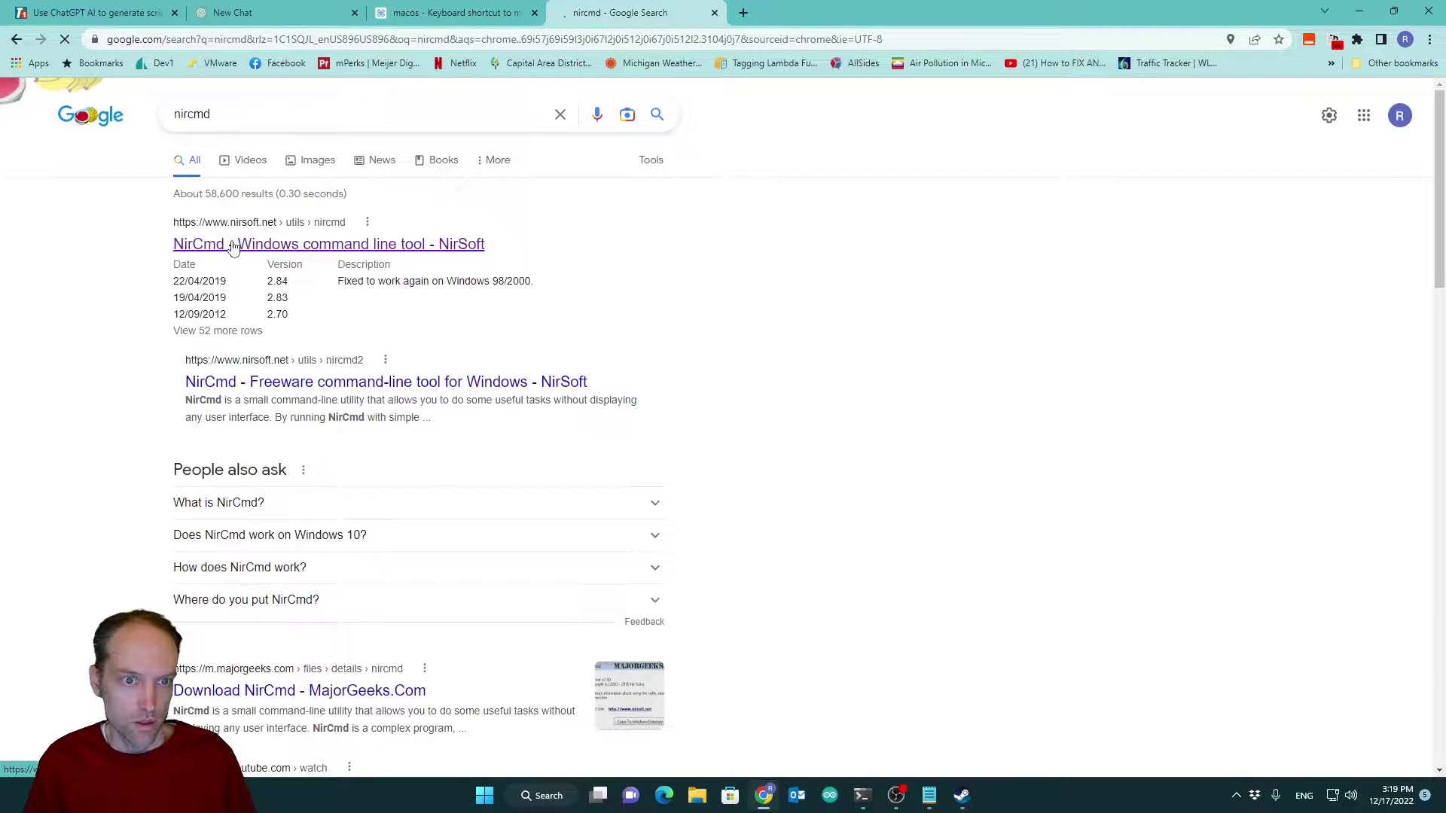
- On NirSoft's NirCmd page, select the 'nircmd.exe mutesysvolume 2' command, then return to ChatGPT
click(339, 250)
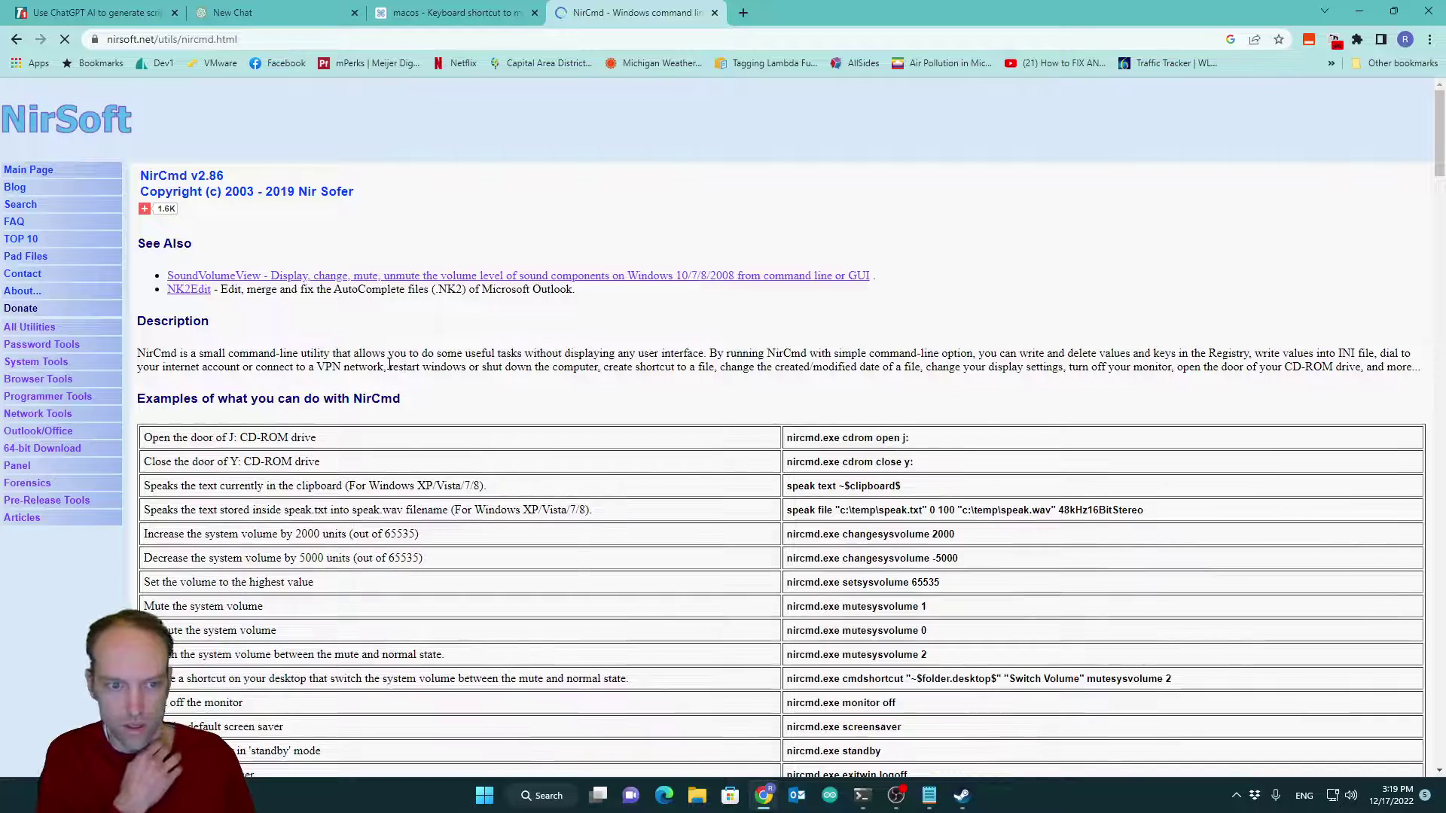
scroll(467, 389, down, 2)
drag(787, 504, 927, 504)
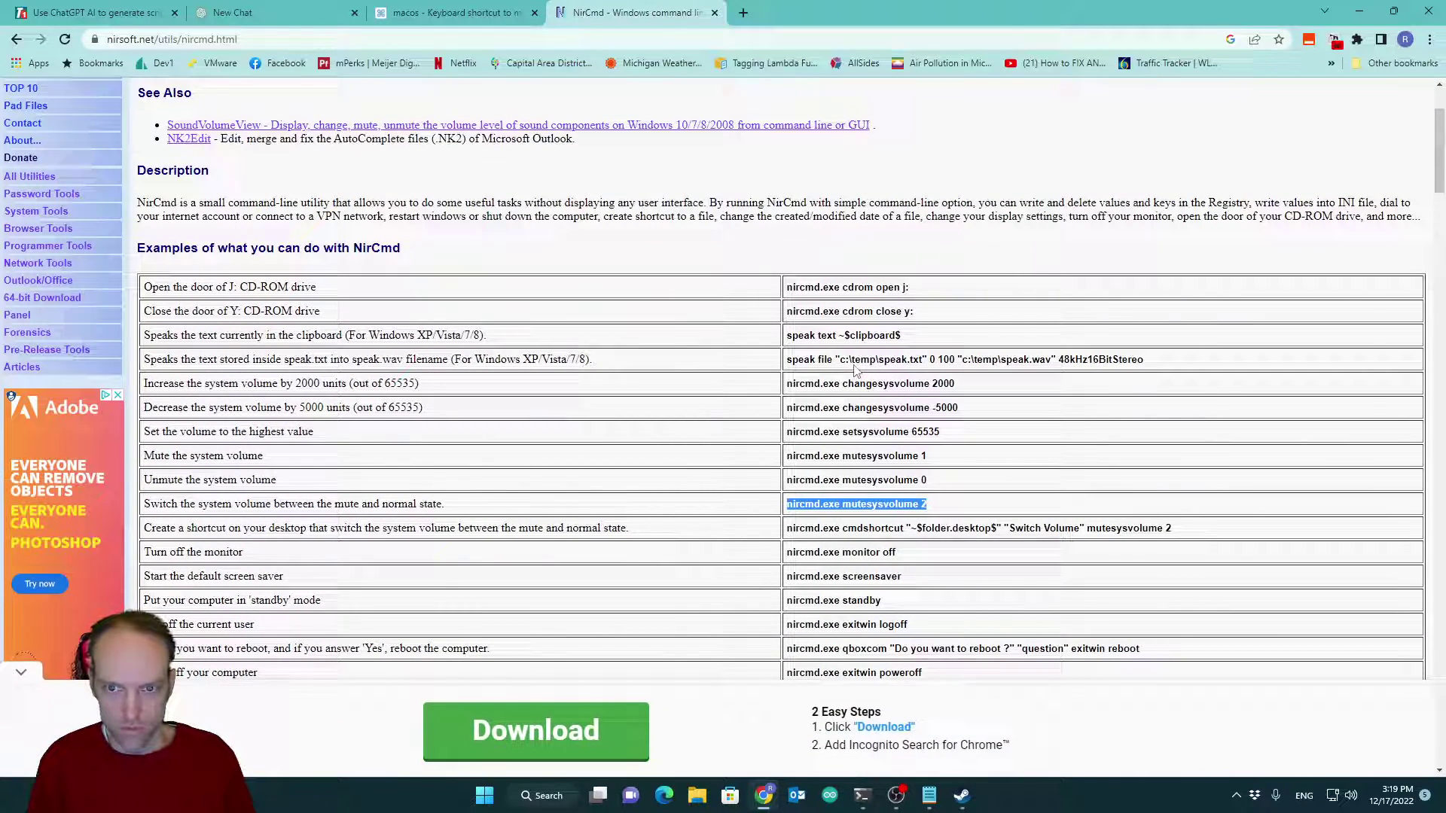
scroll(604, 313, down, 2)
scroll(607, 323, up, 4)
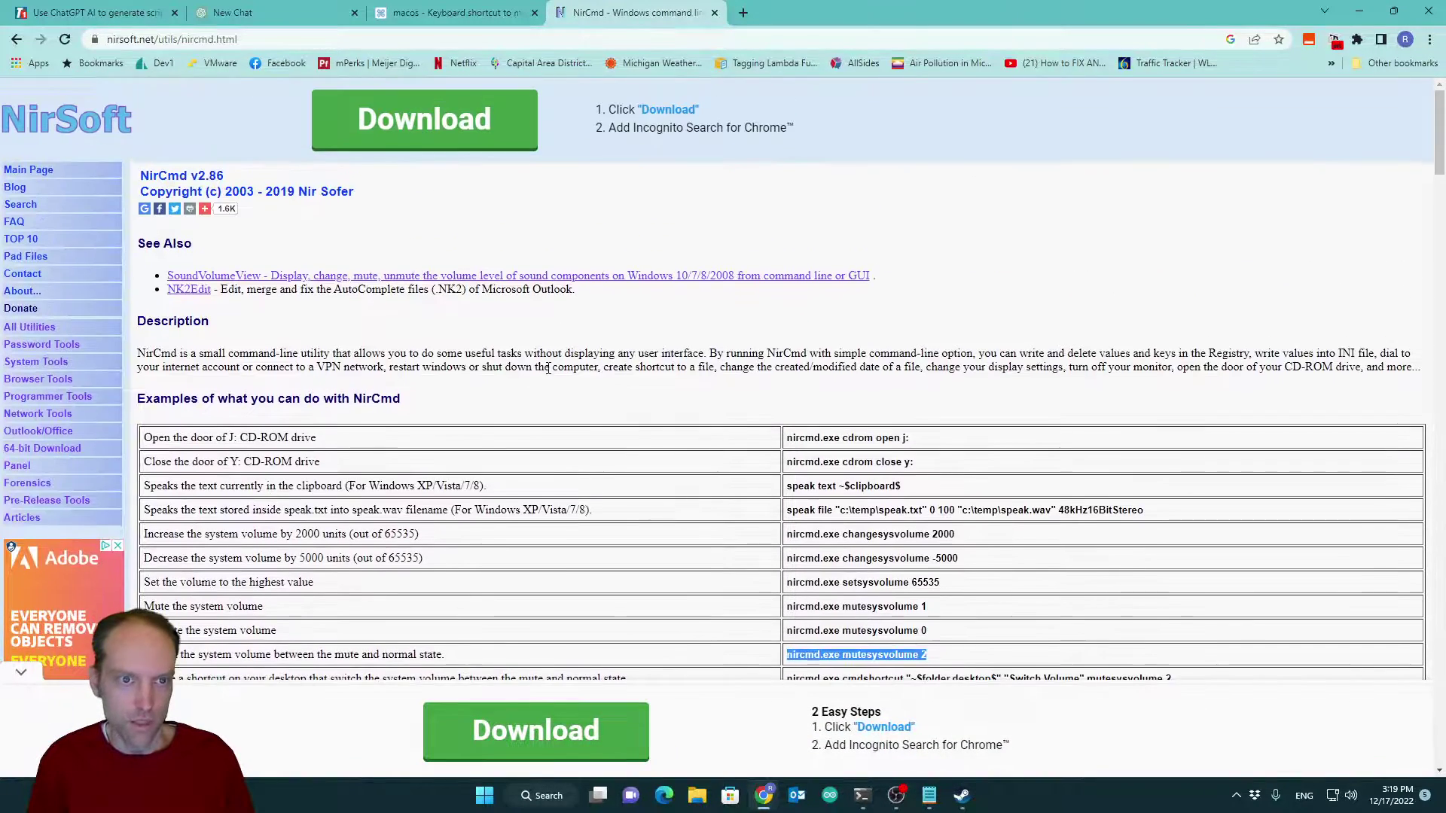
click(229, 13)
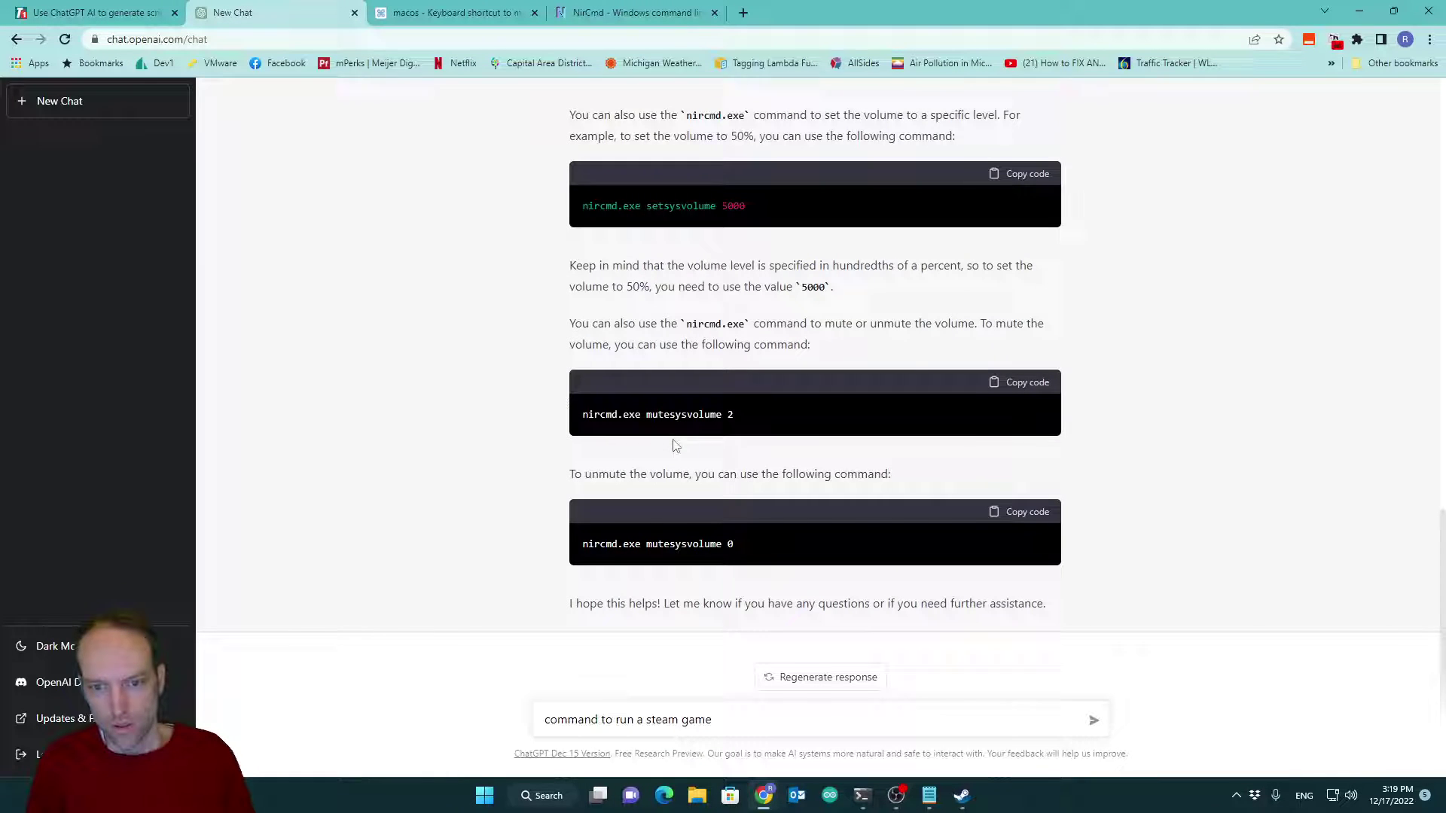
- Glance at the forum post and NirCmd tabs, then send ChatGPT the question about running a Steam game
click(102, 13)
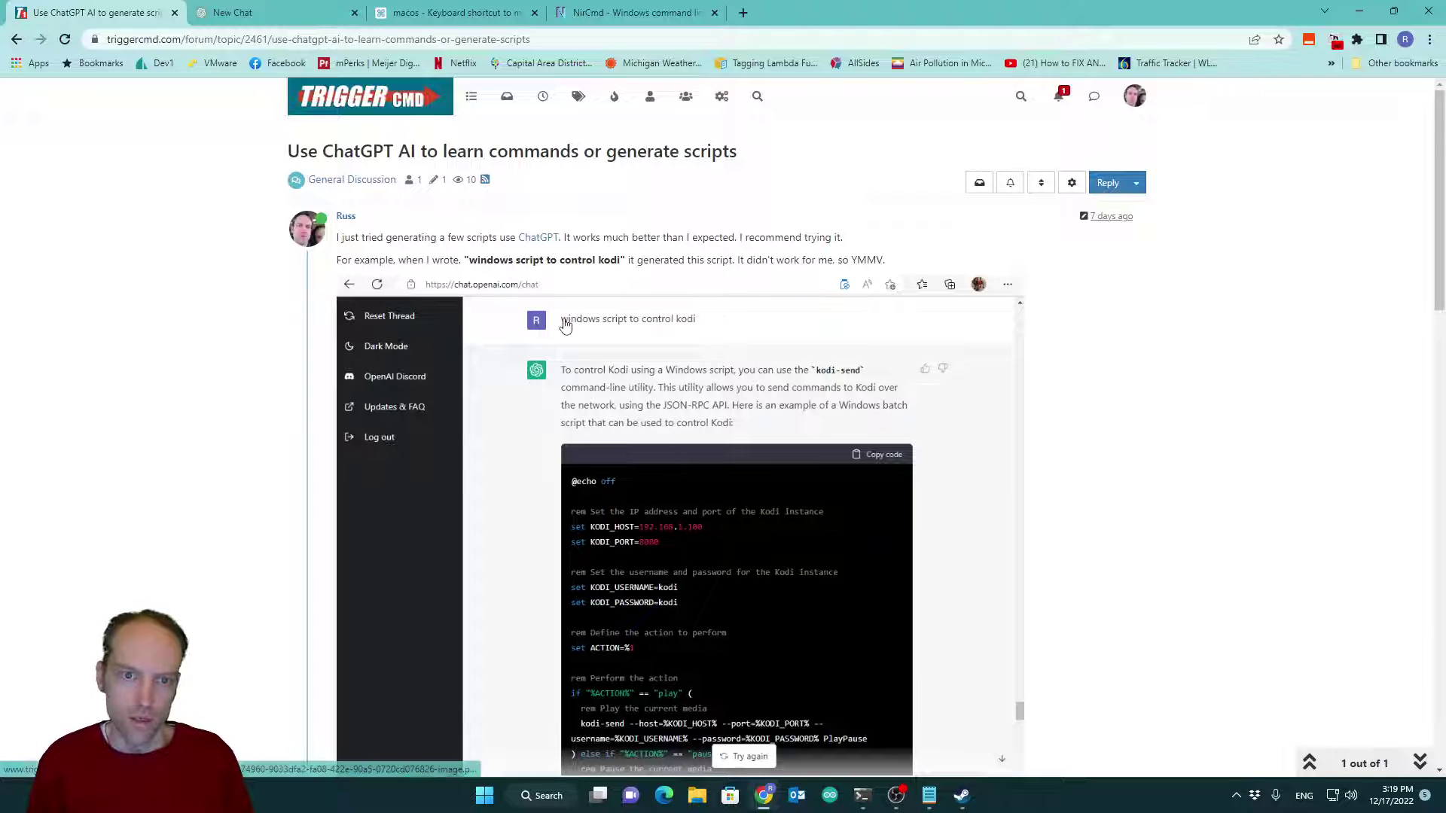
click(617, 13)
click(262, 15)
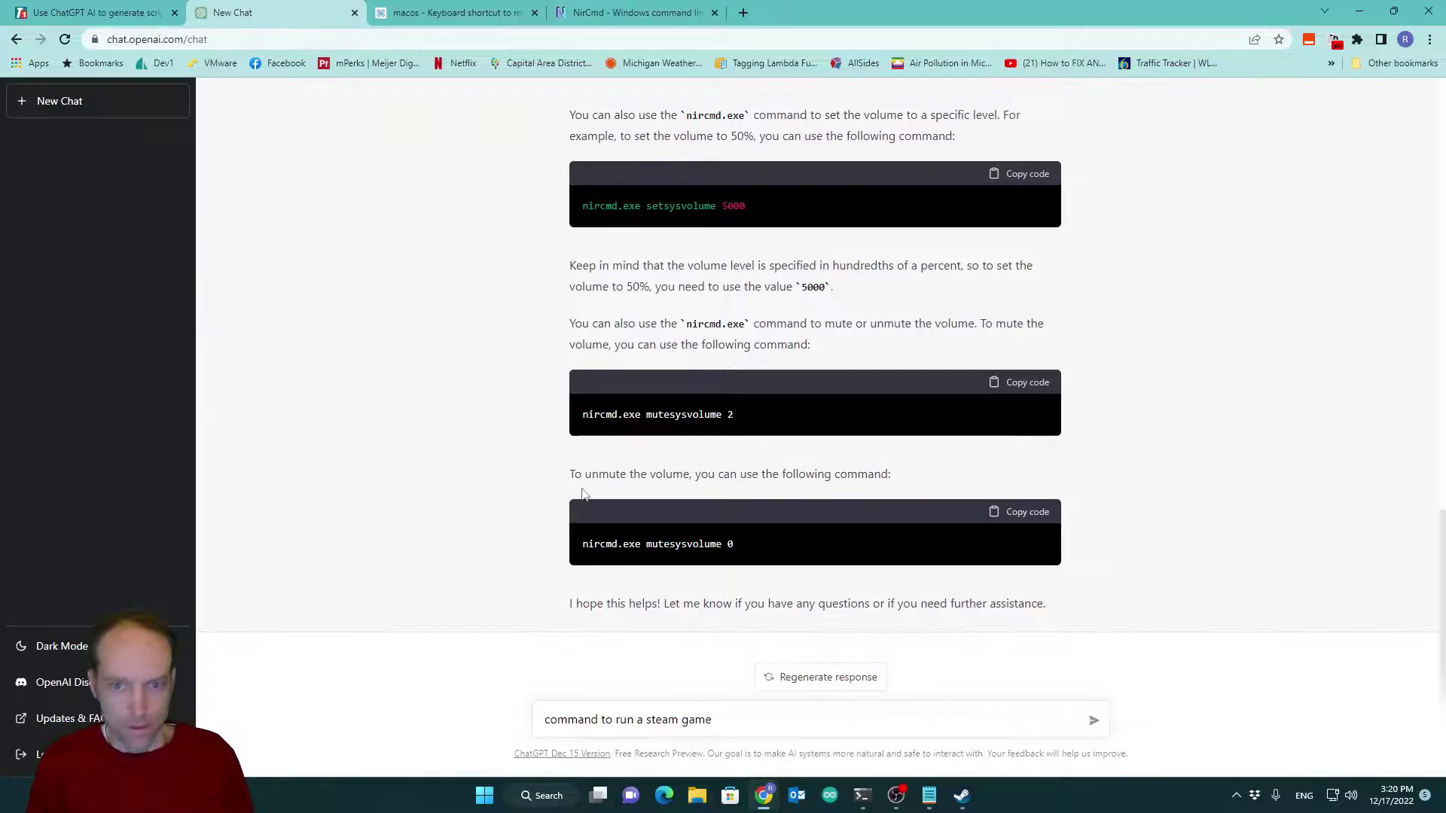
scroll(539, 490, up, 1)
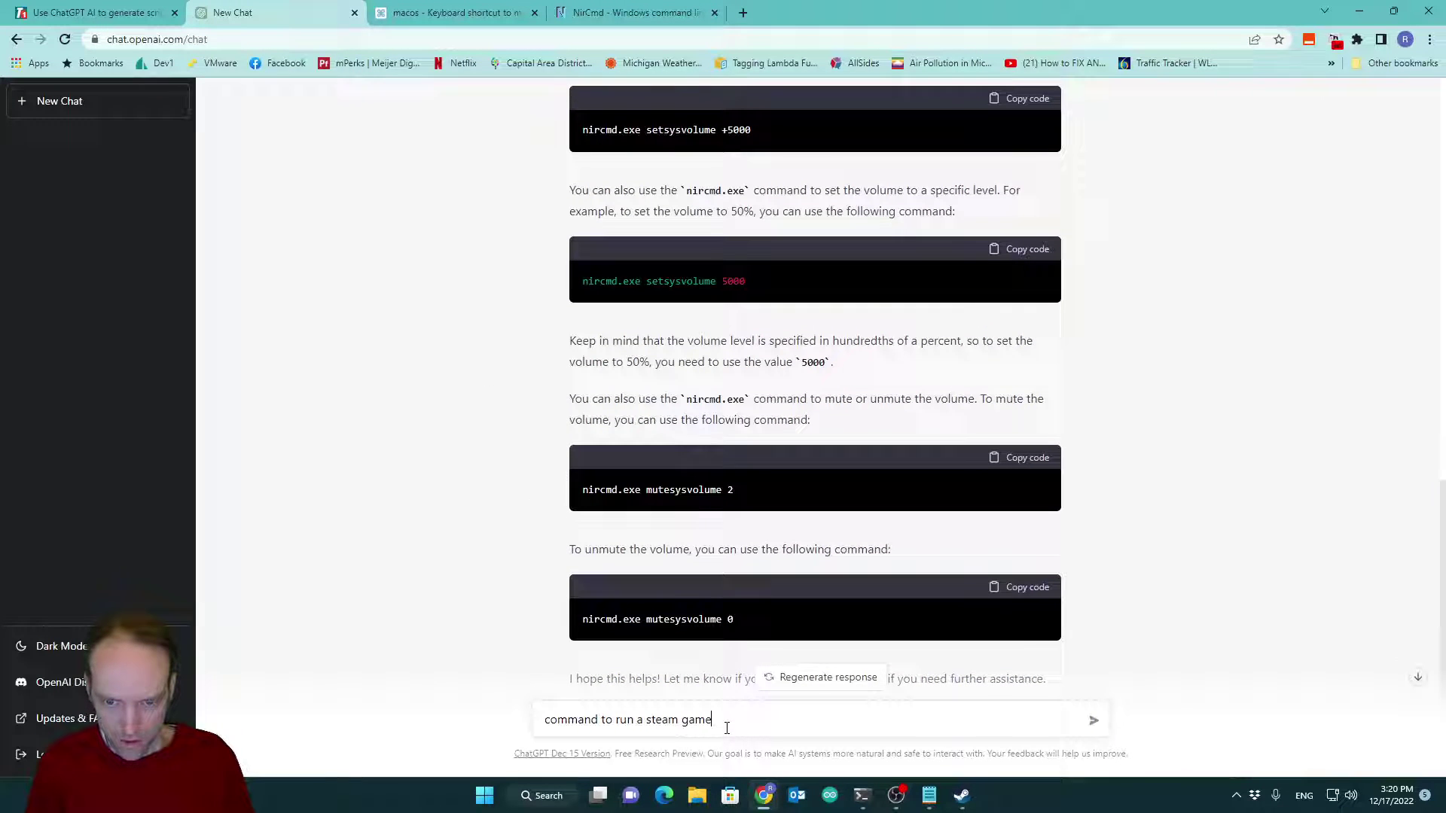
key(Return)
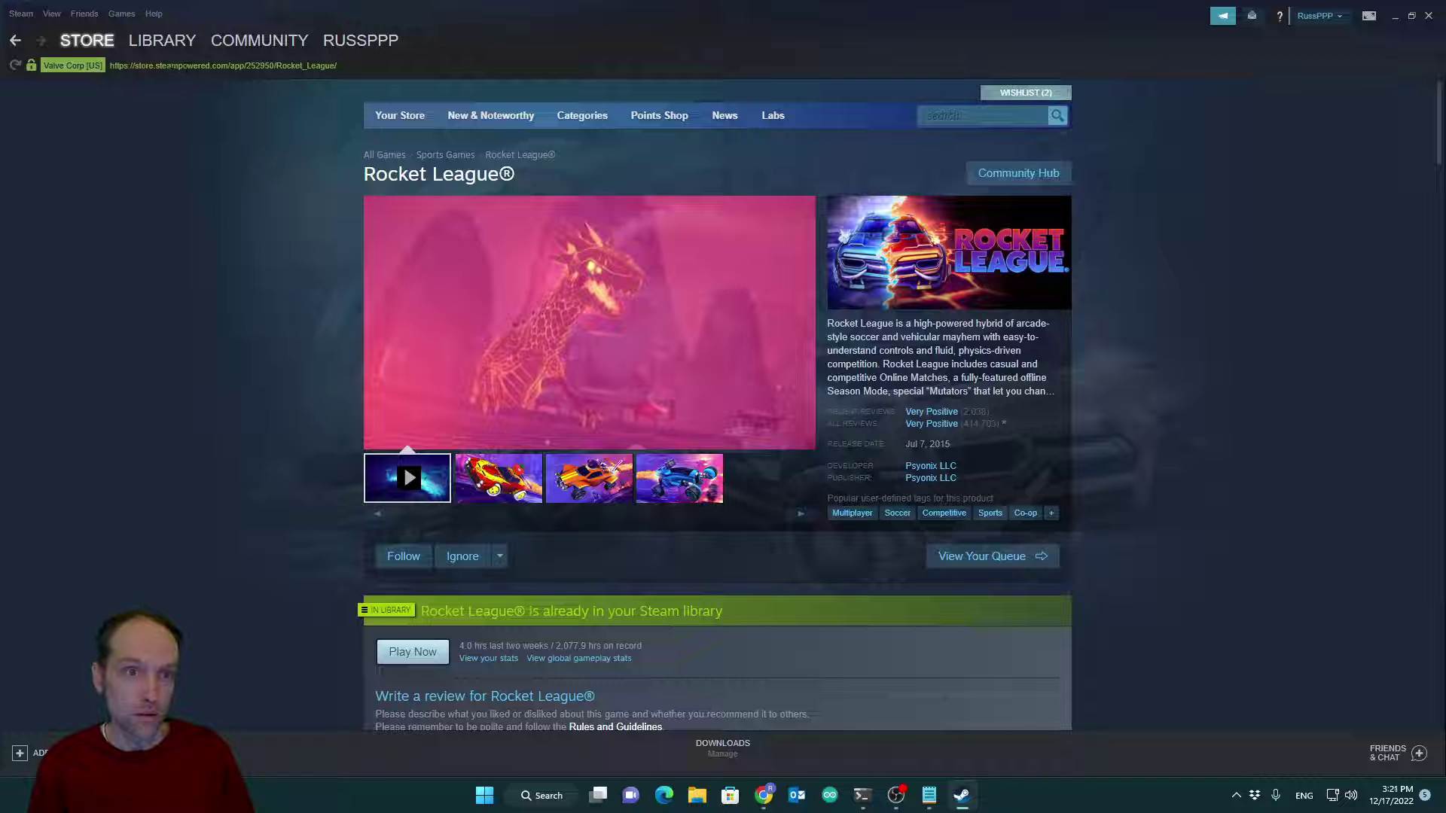
- Paste Rocket League's store URL into Notepad to read game ID 252950, then close Notepad unsaved
click(170, 65)
key(ctrl+c)
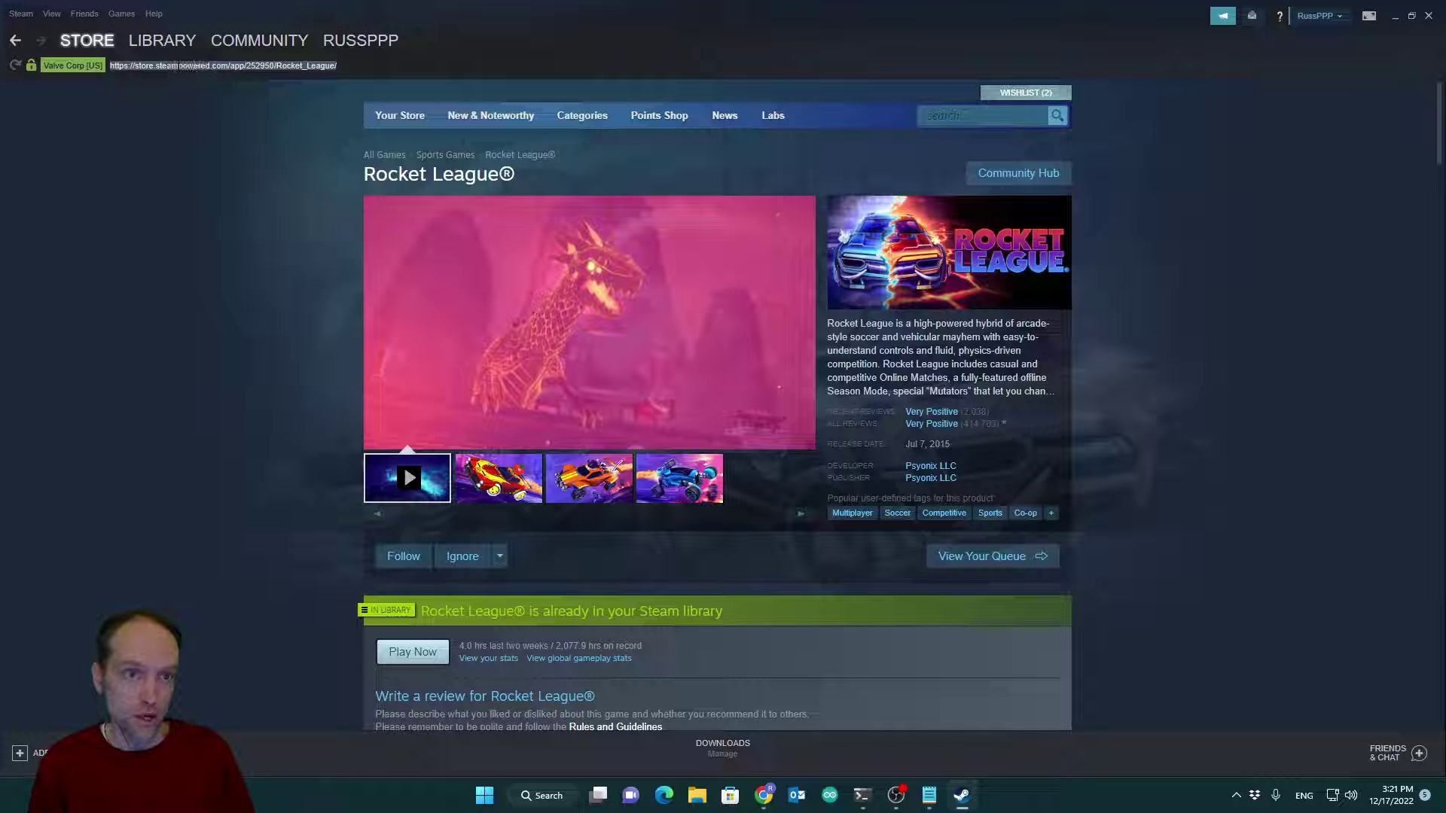
key(super)
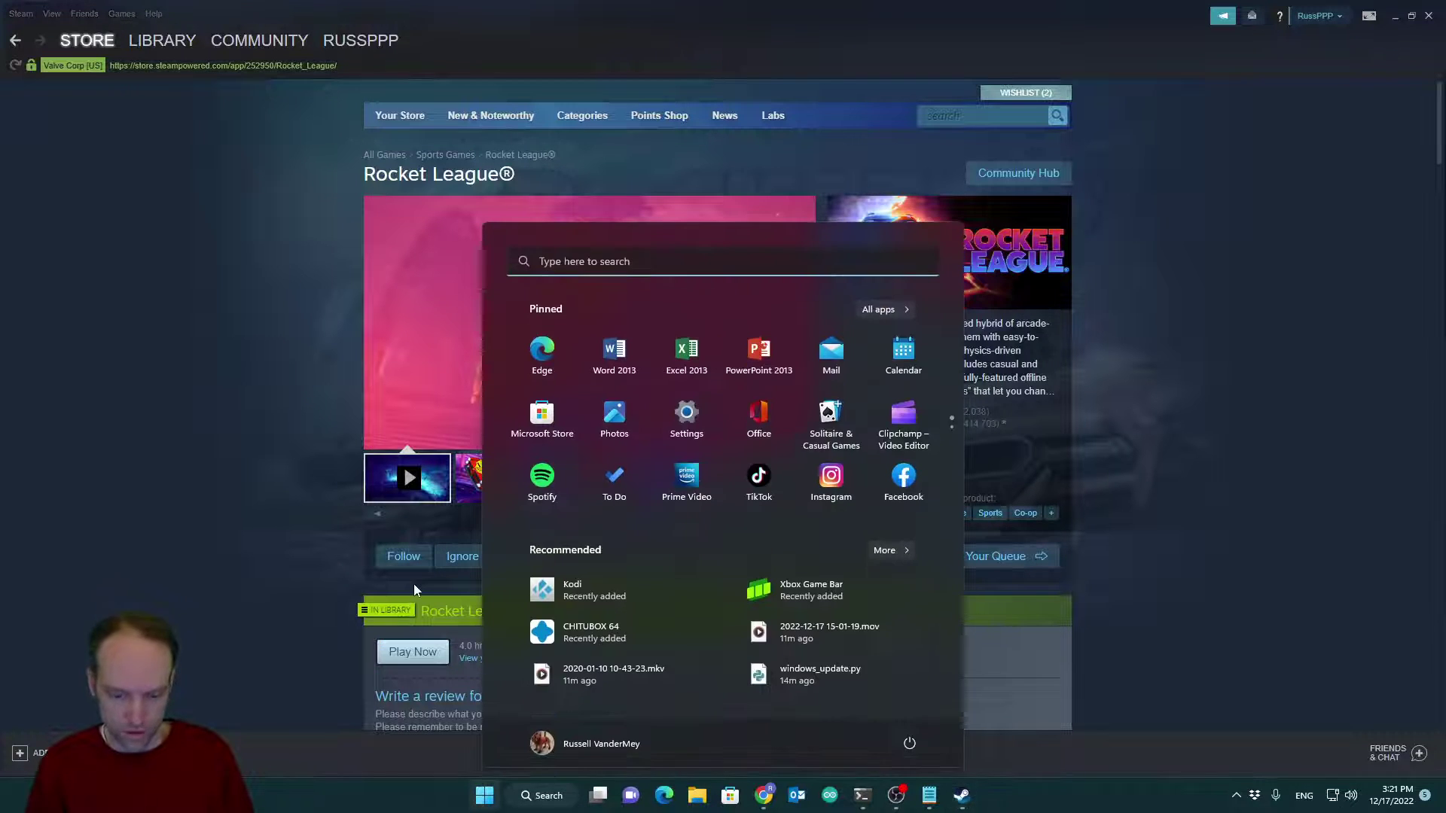
text(notepad)
key(Return)
key(ctrl+v)
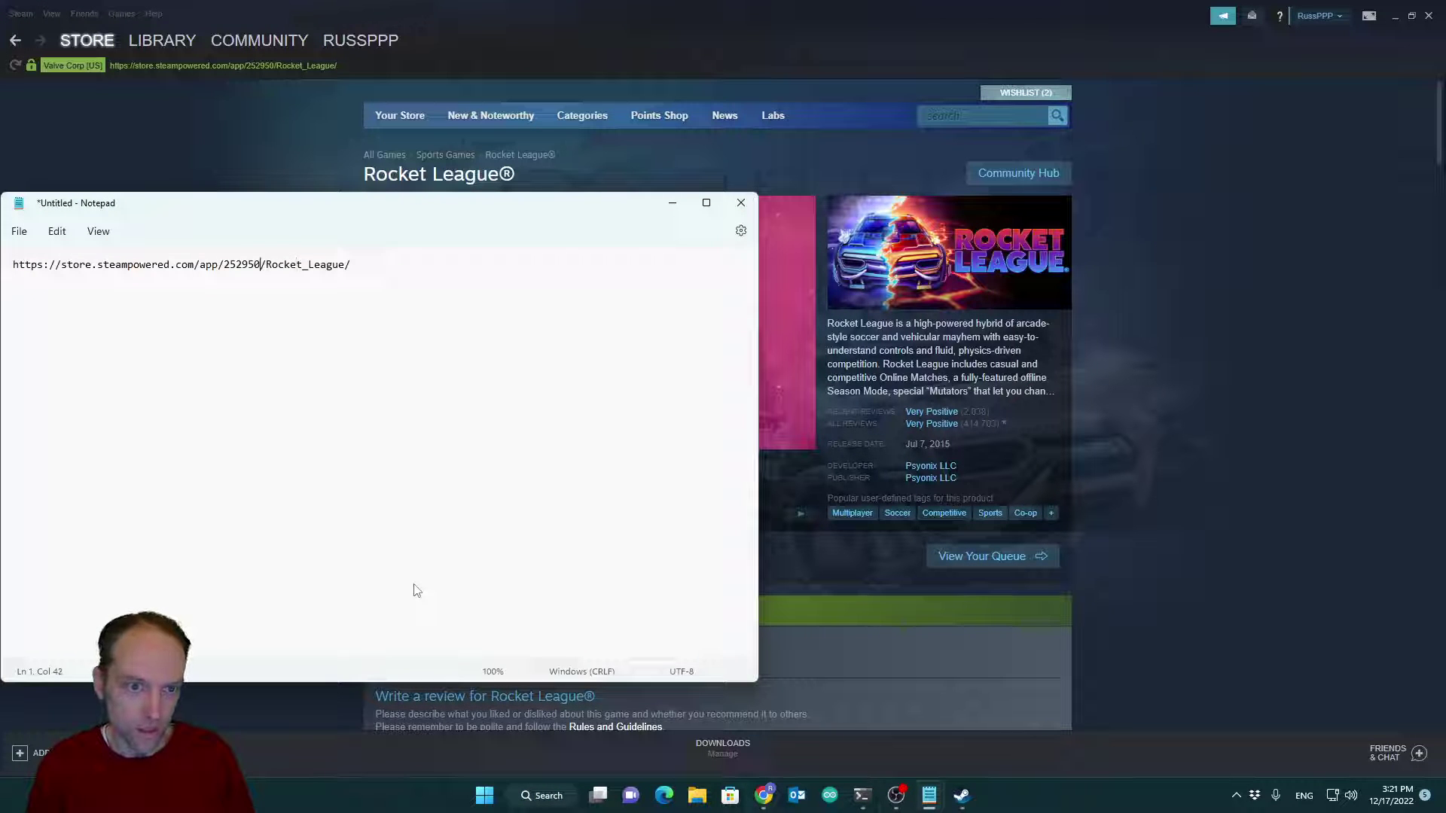
key(ctrl+shift+Left)
key(ctrl+c)
key(alt+F4)
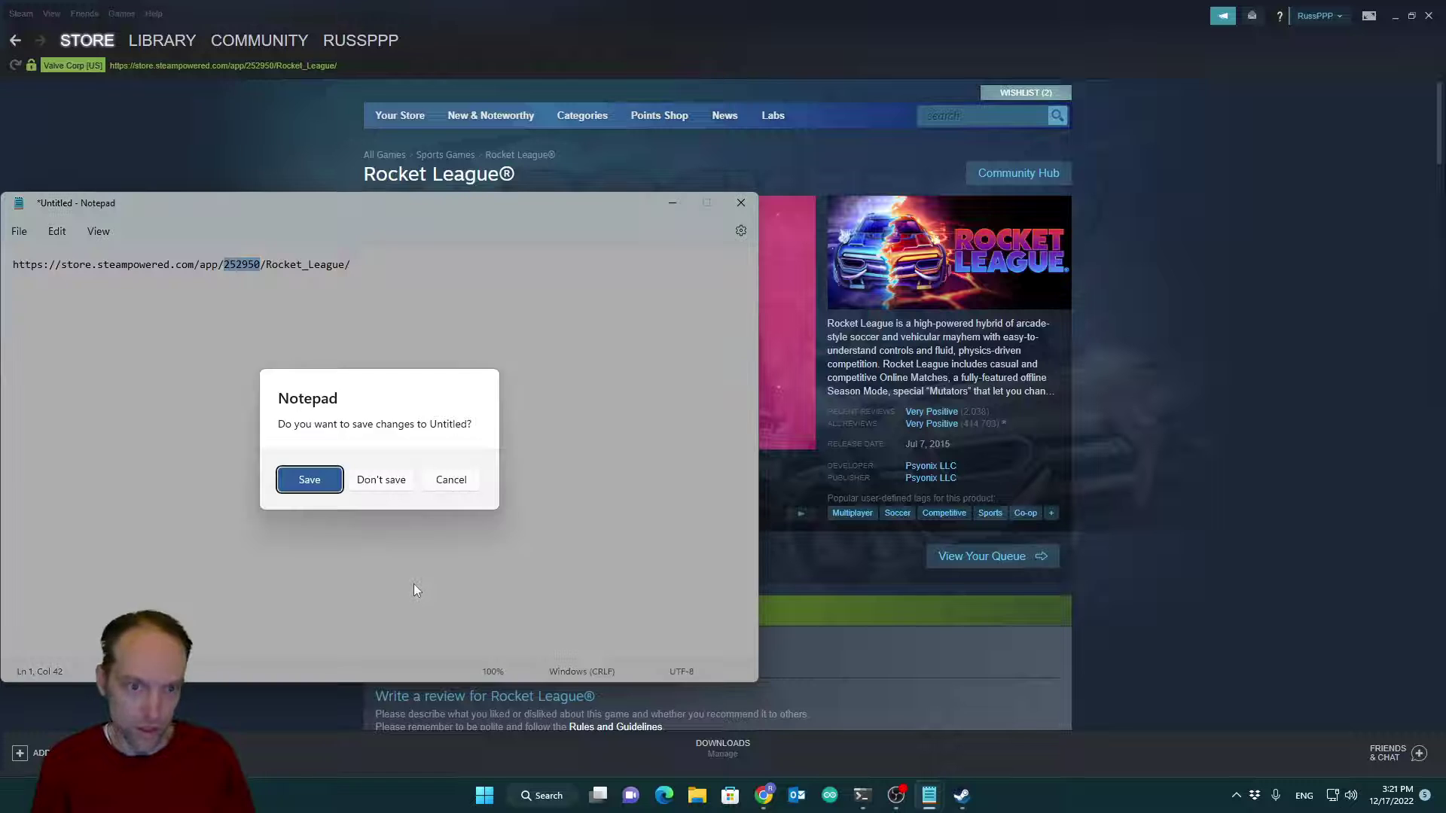
key(n)
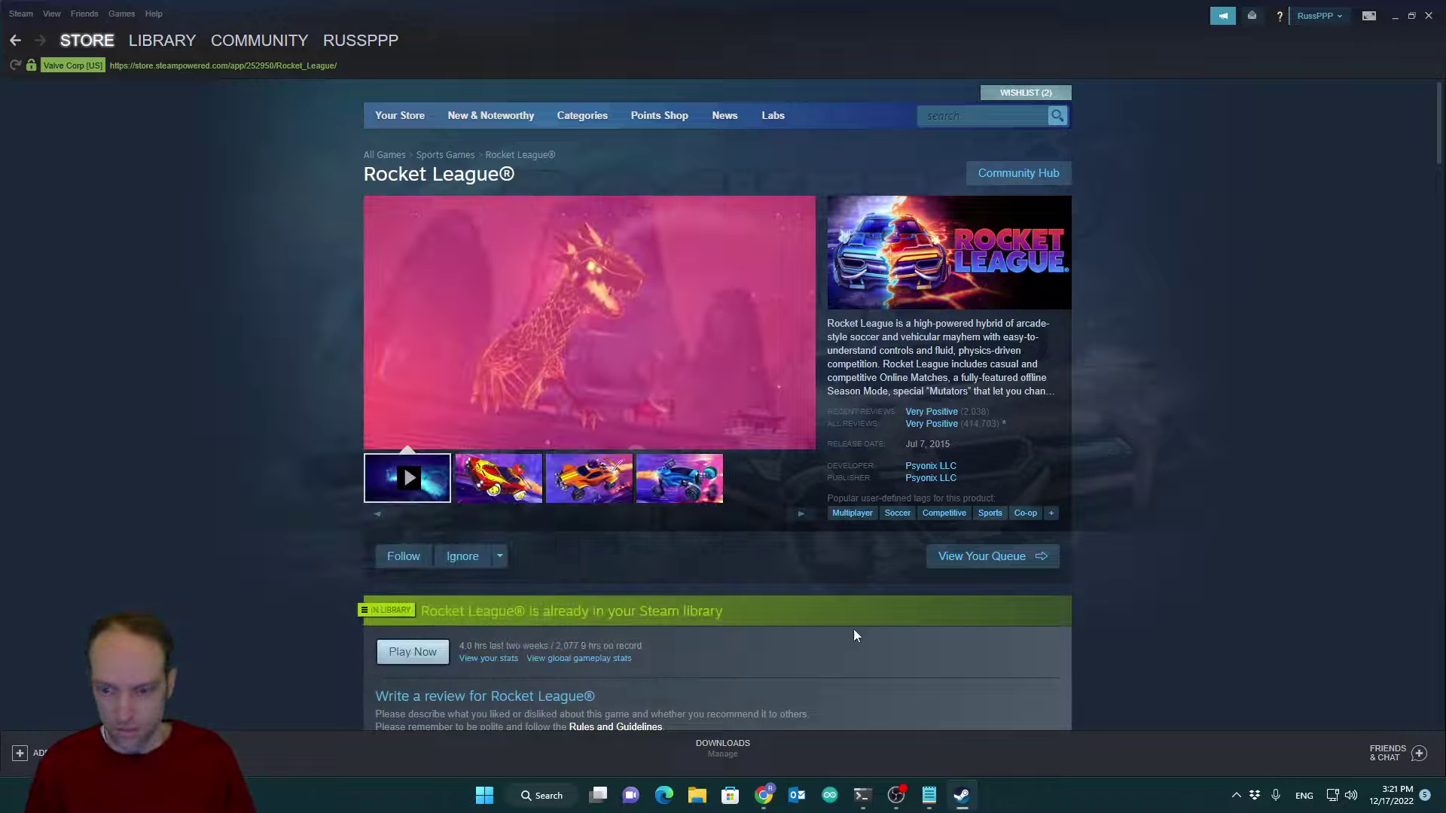
click(1235, 795)
- In TRIGGERcmd's Command Editor, search 'rock' and open the Rocket League command for editing
right_click(1251, 723)
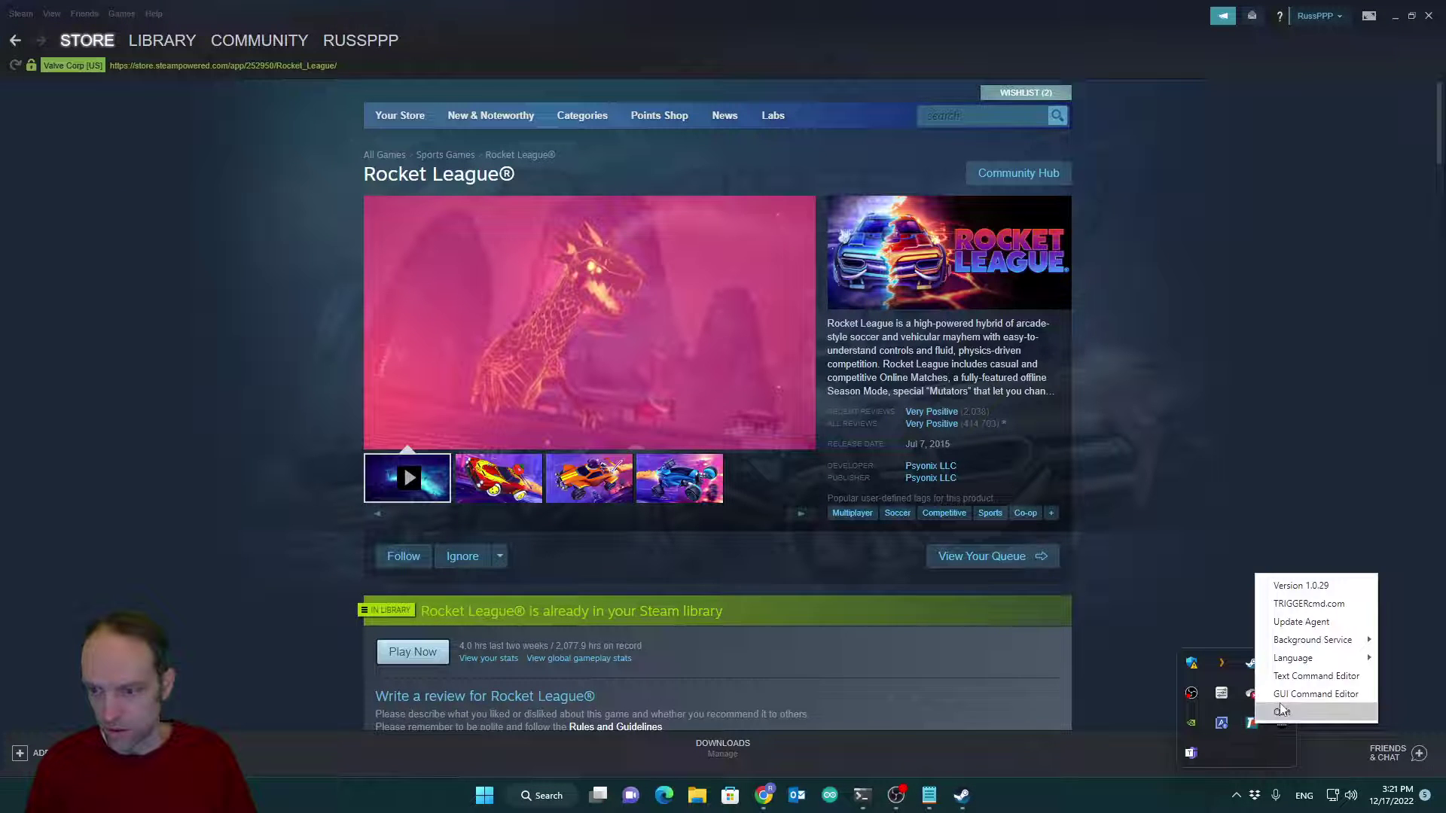
click(1280, 694)
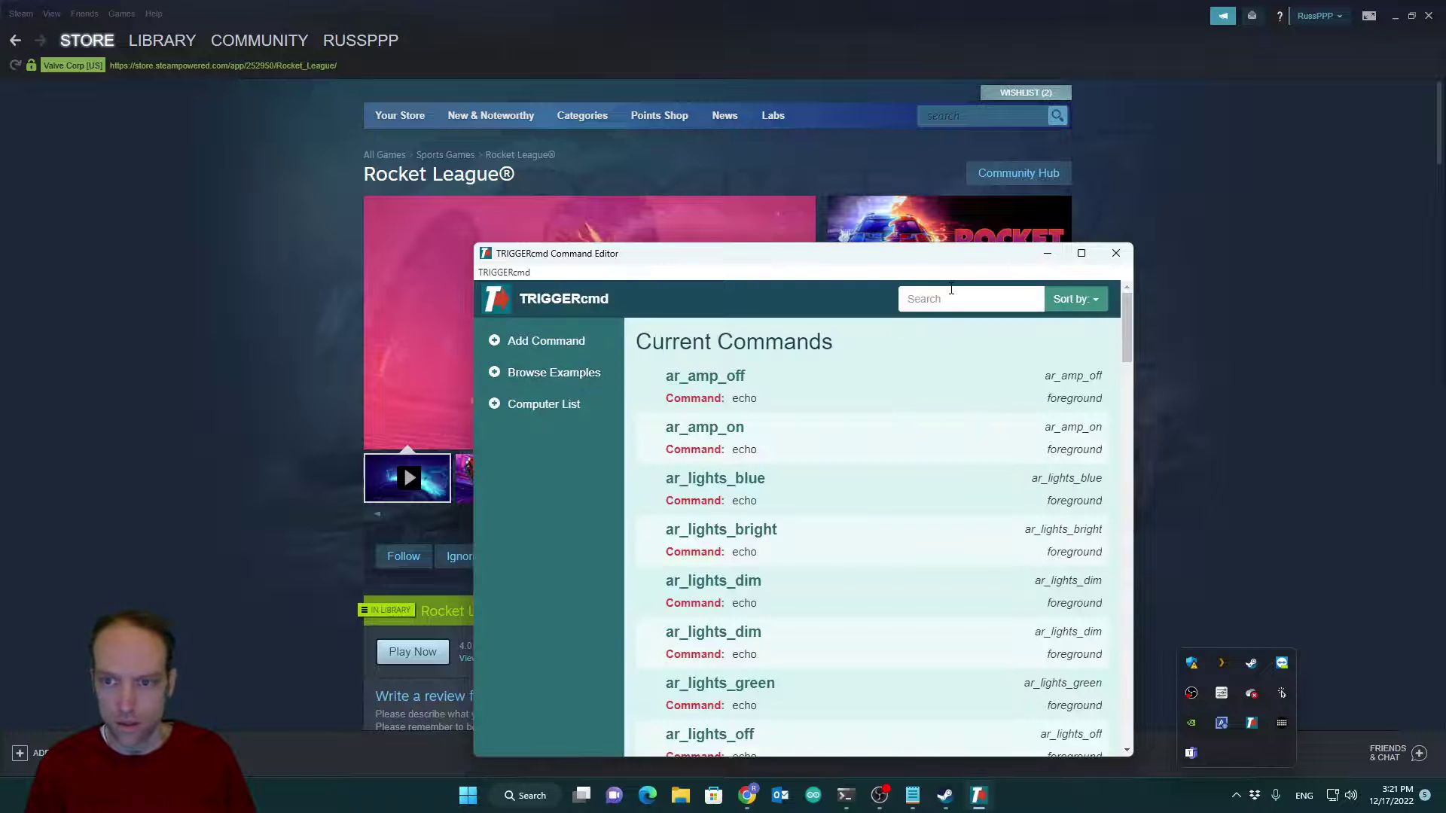
click(949, 292)
text(rioc)
key(BackSpace)
key(BackSpace)
key(BackSpace)
key(BackSpace)
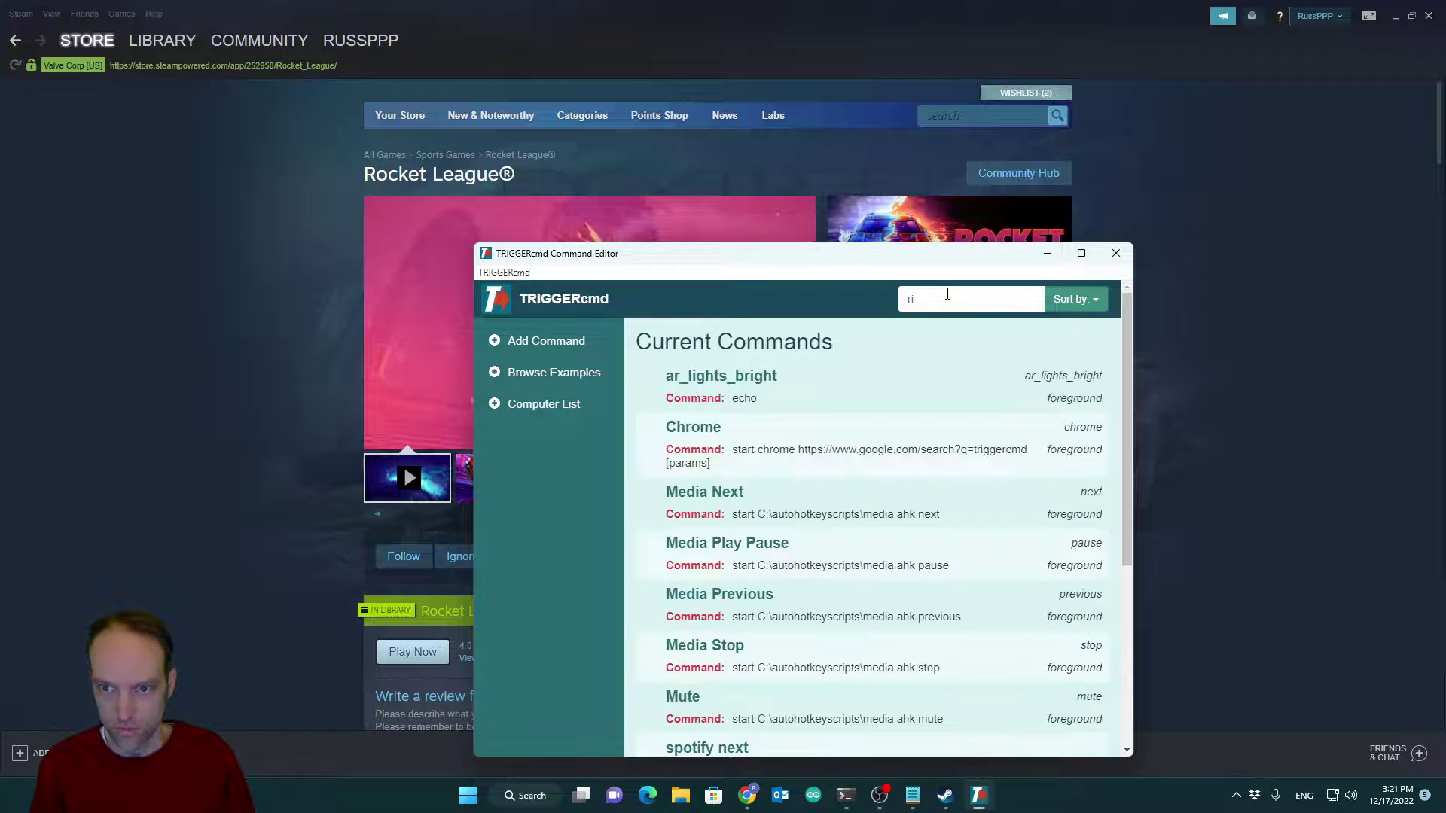
text(rock)
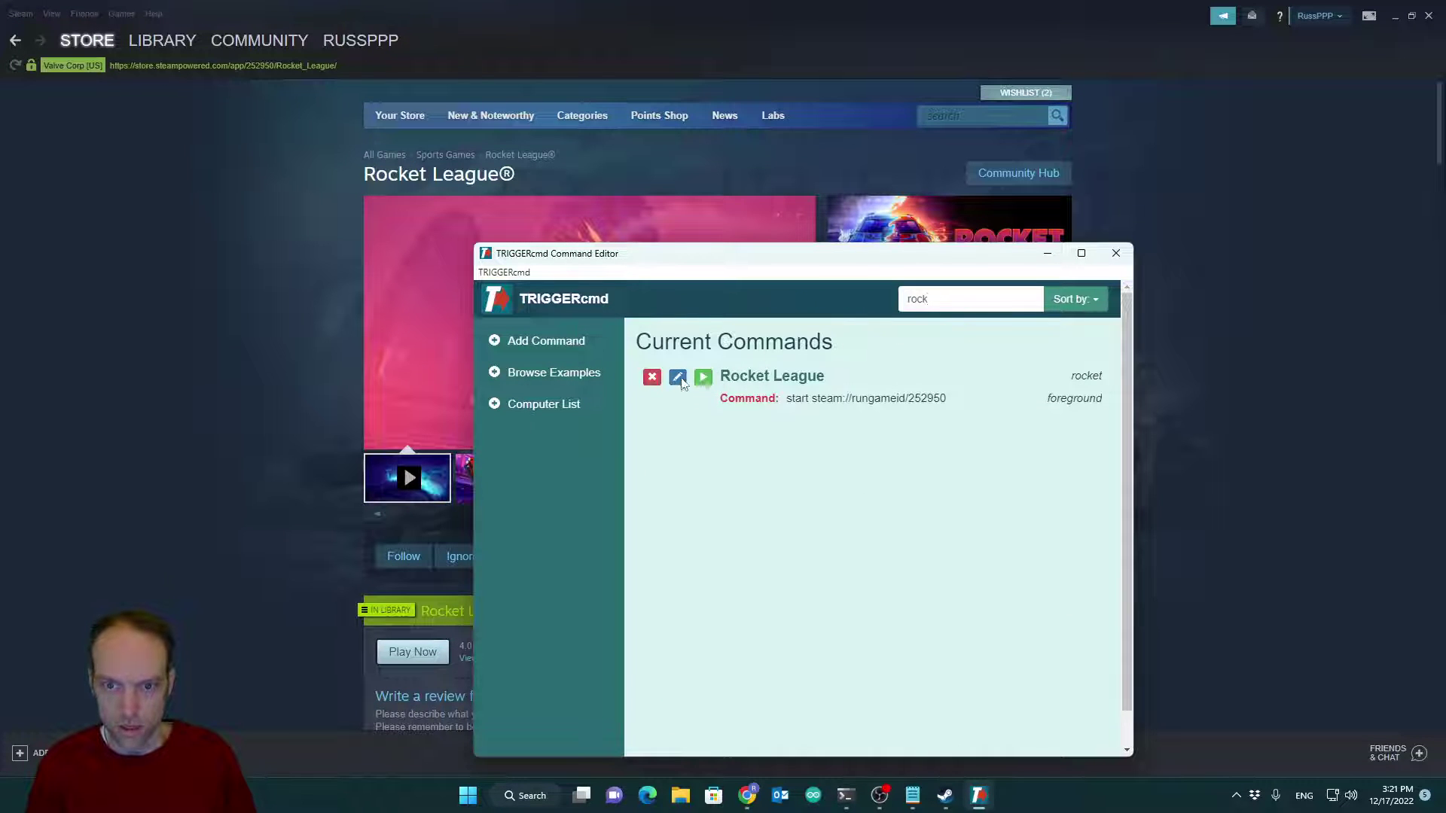
click(677, 377)
- Make the command 'start steam://rungameid/252950' and save it
click(851, 407)
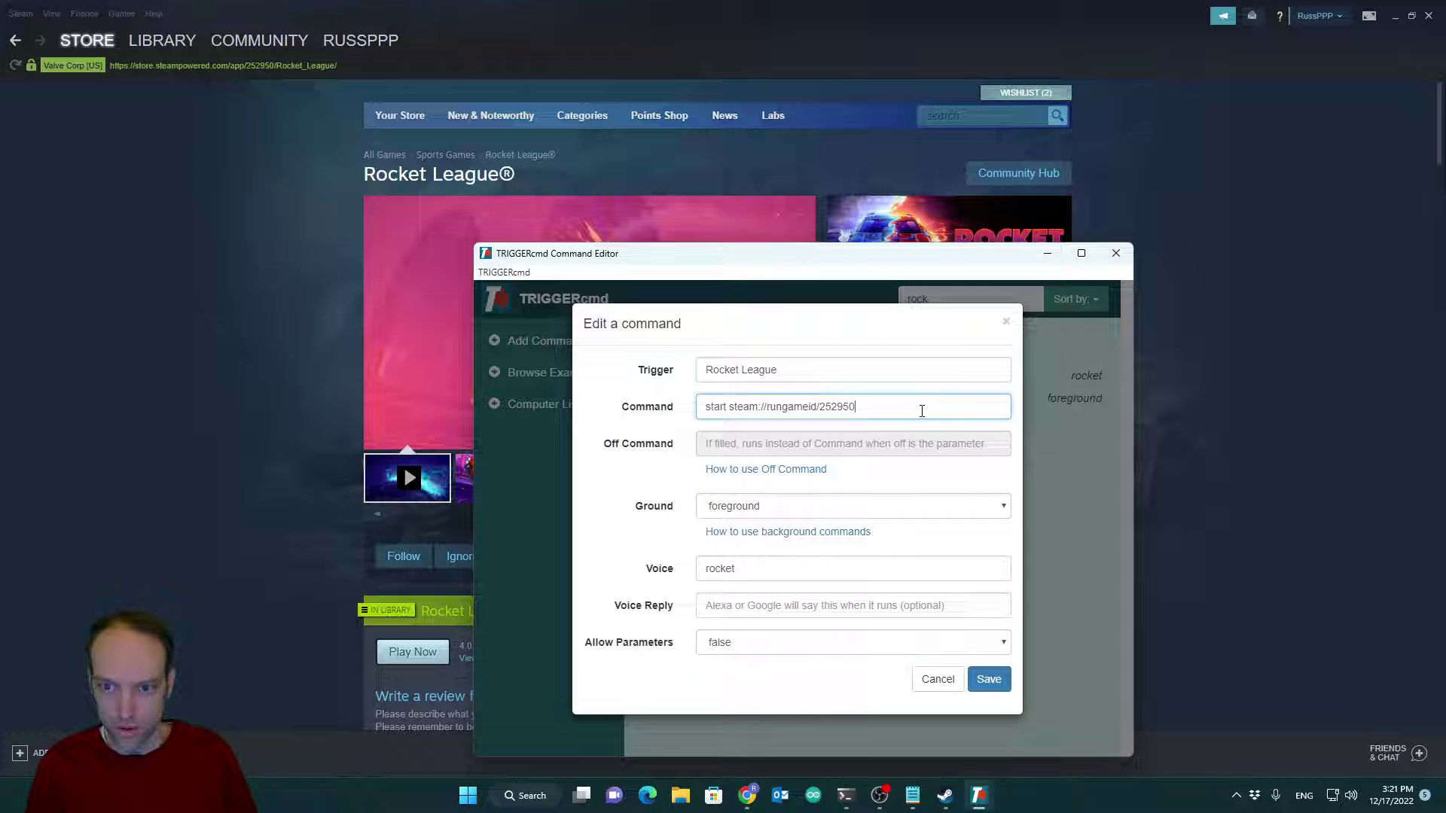
key(ctrl+v)
key(ctrl+shift+Left)
key(BackSpace)
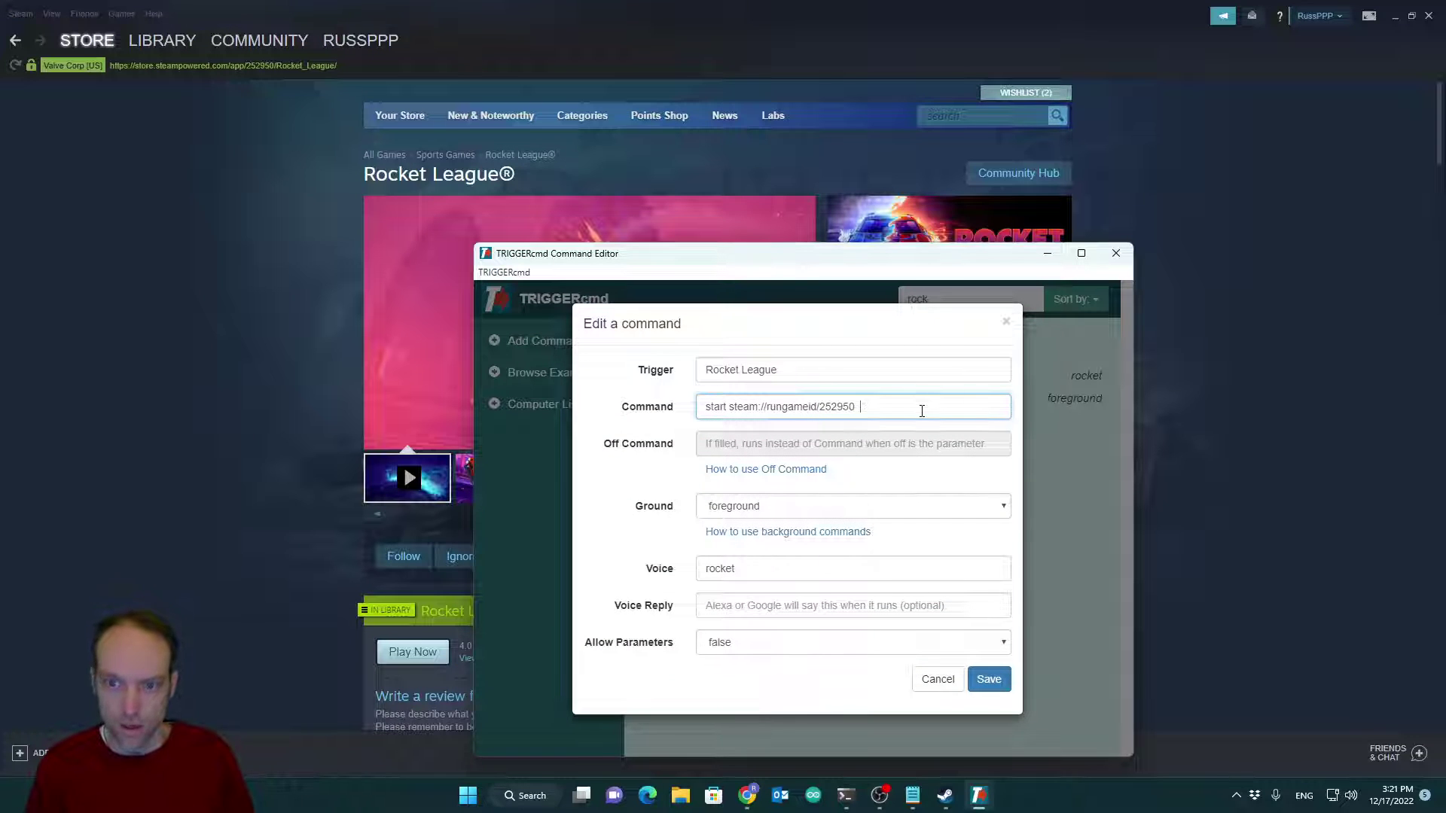
click(989, 680)
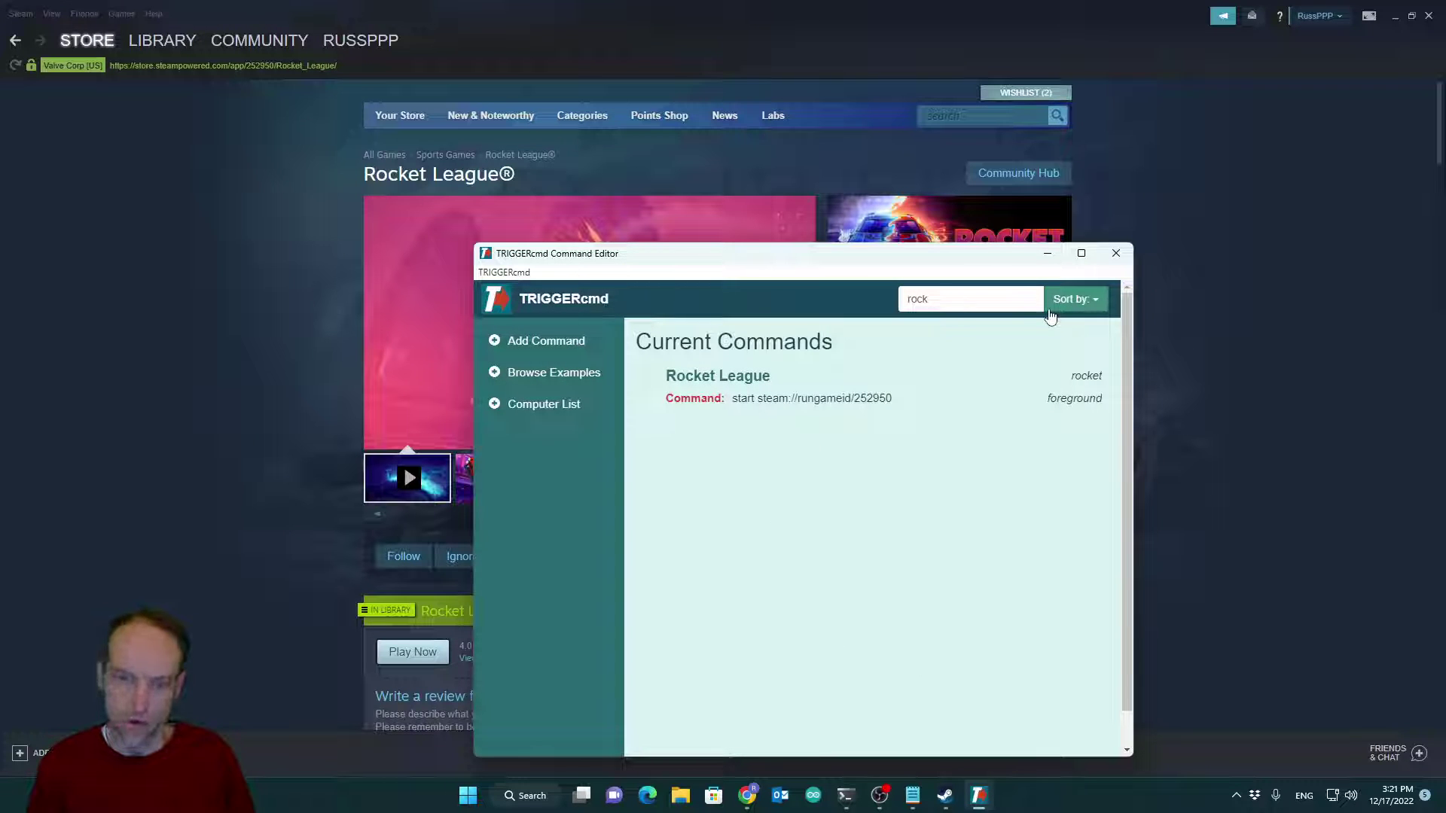
- Run the Rocket League command to launch the game, then close the game window
mouse_move(1085, 386)
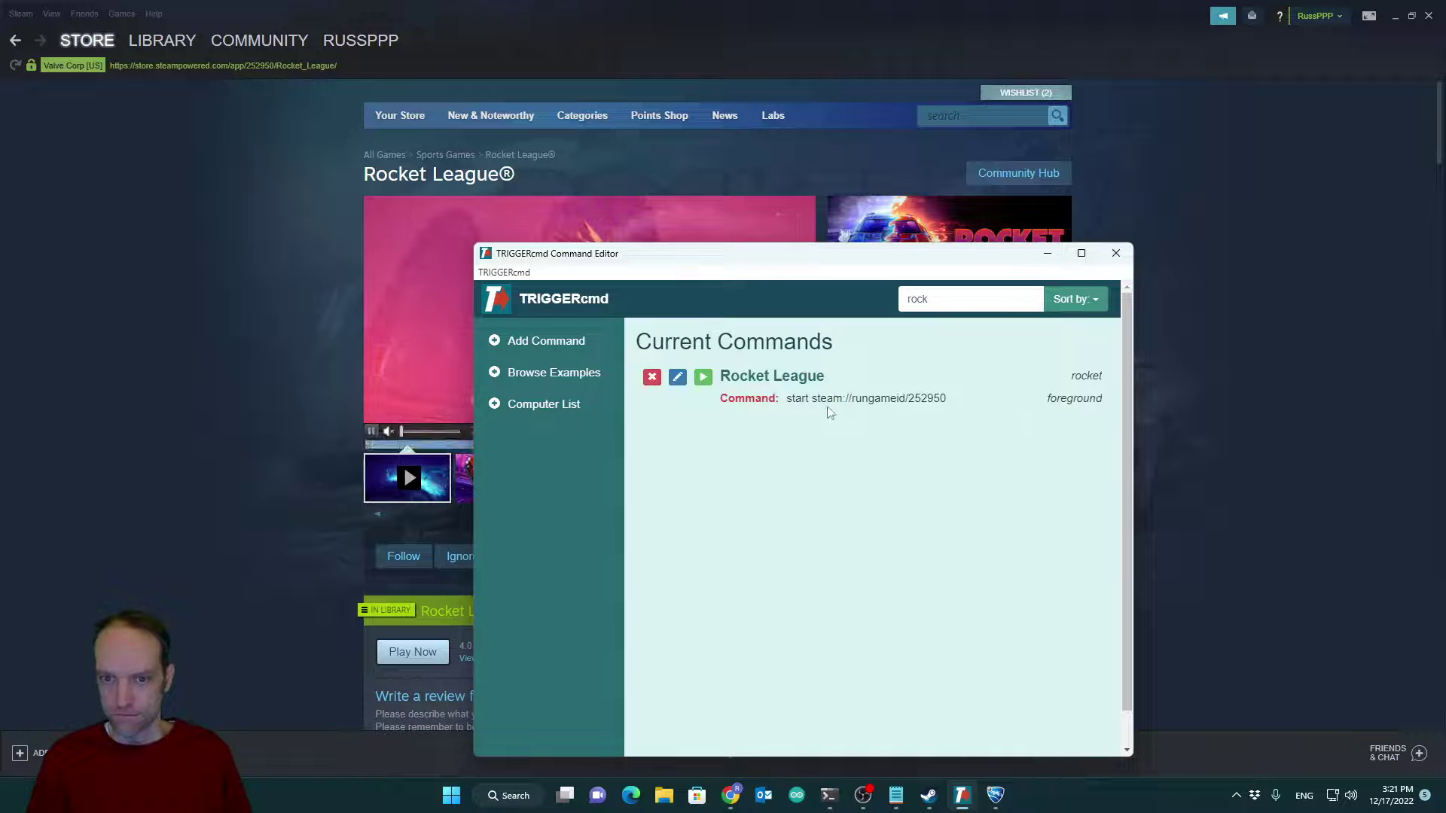
click(994, 799)
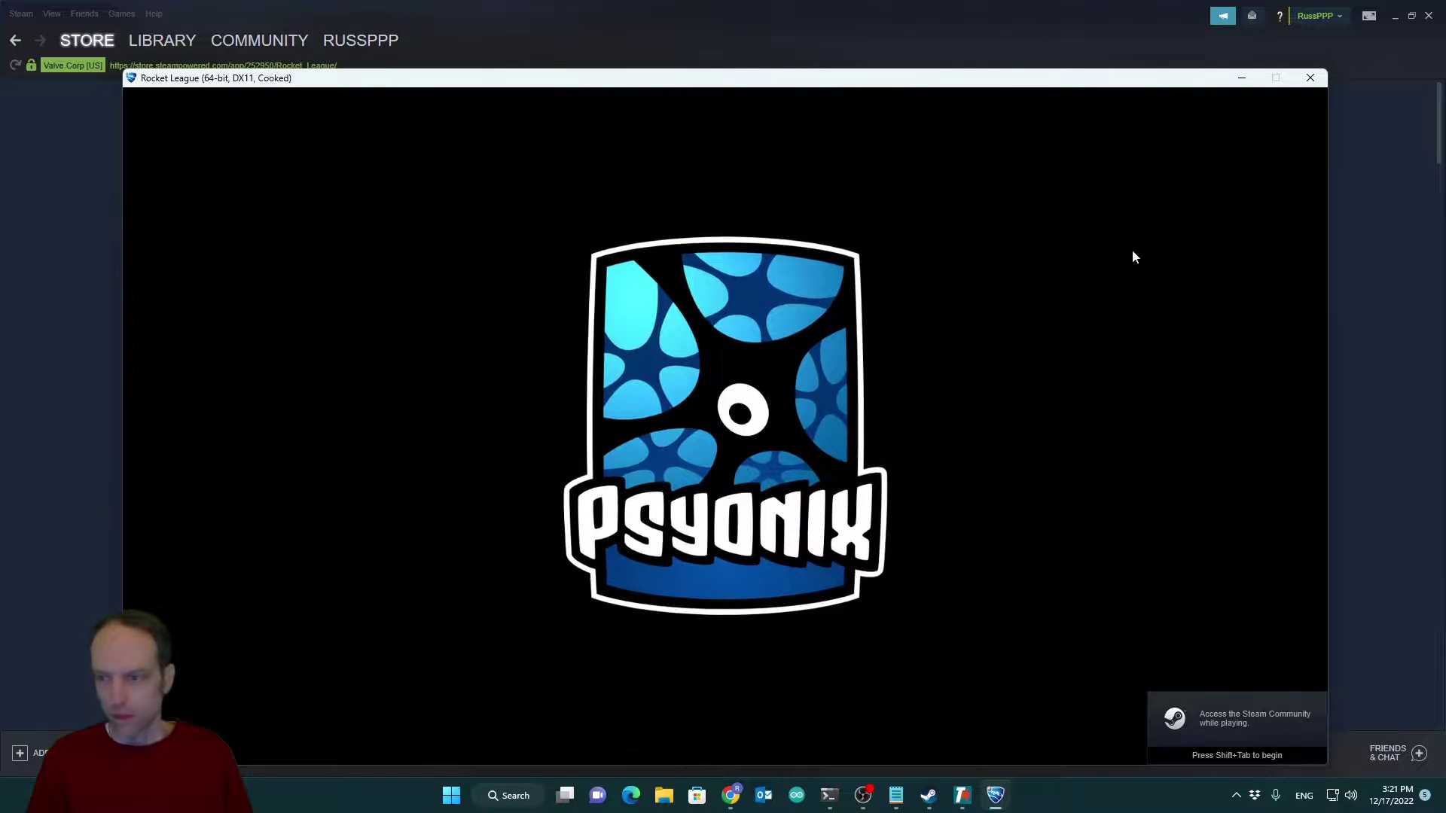
click(1311, 78)
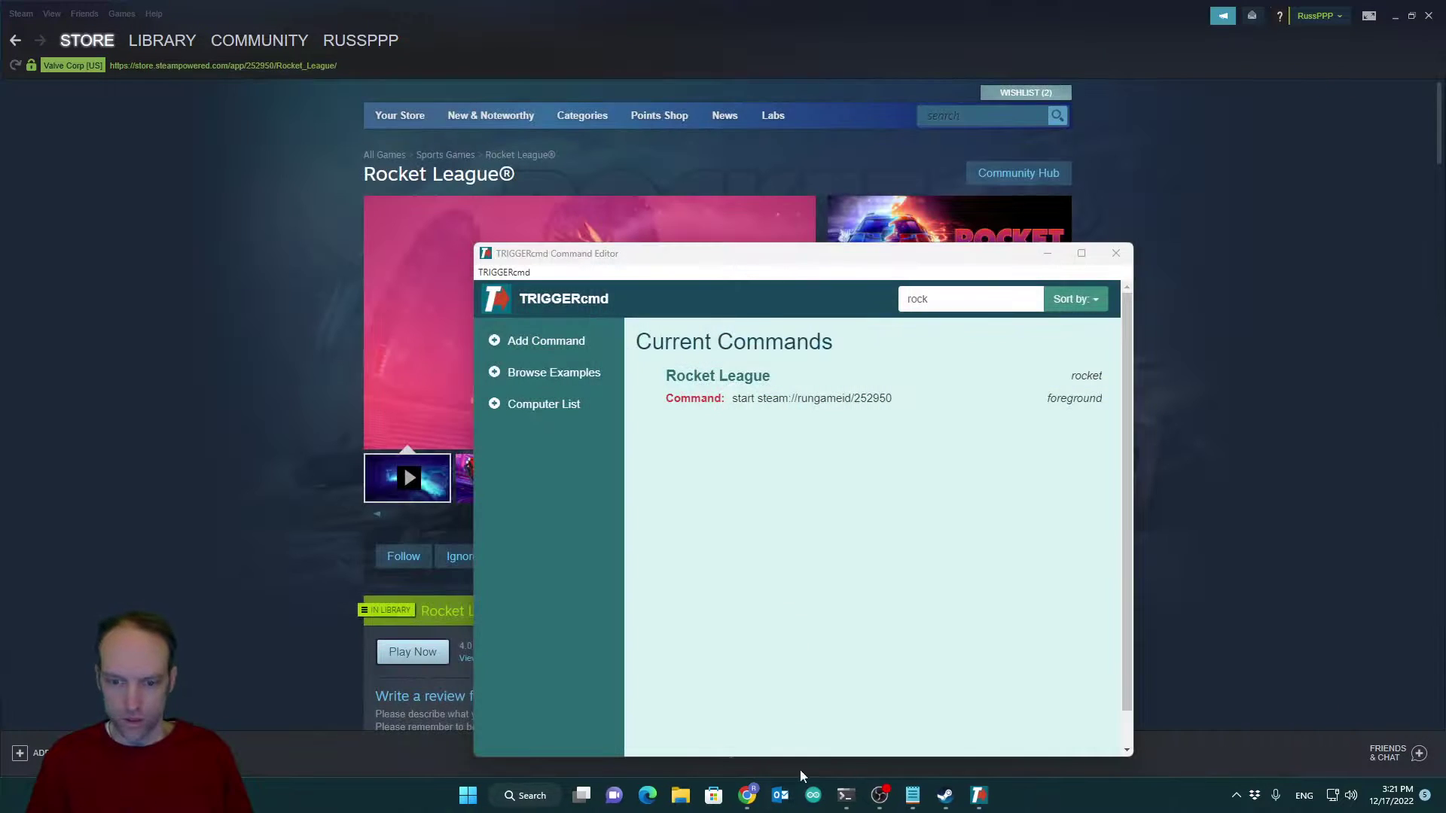
- Bring Chrome back to ChatGPT's reply with the steam://rungameid and steam.exe -applaunch examples
click(746, 798)
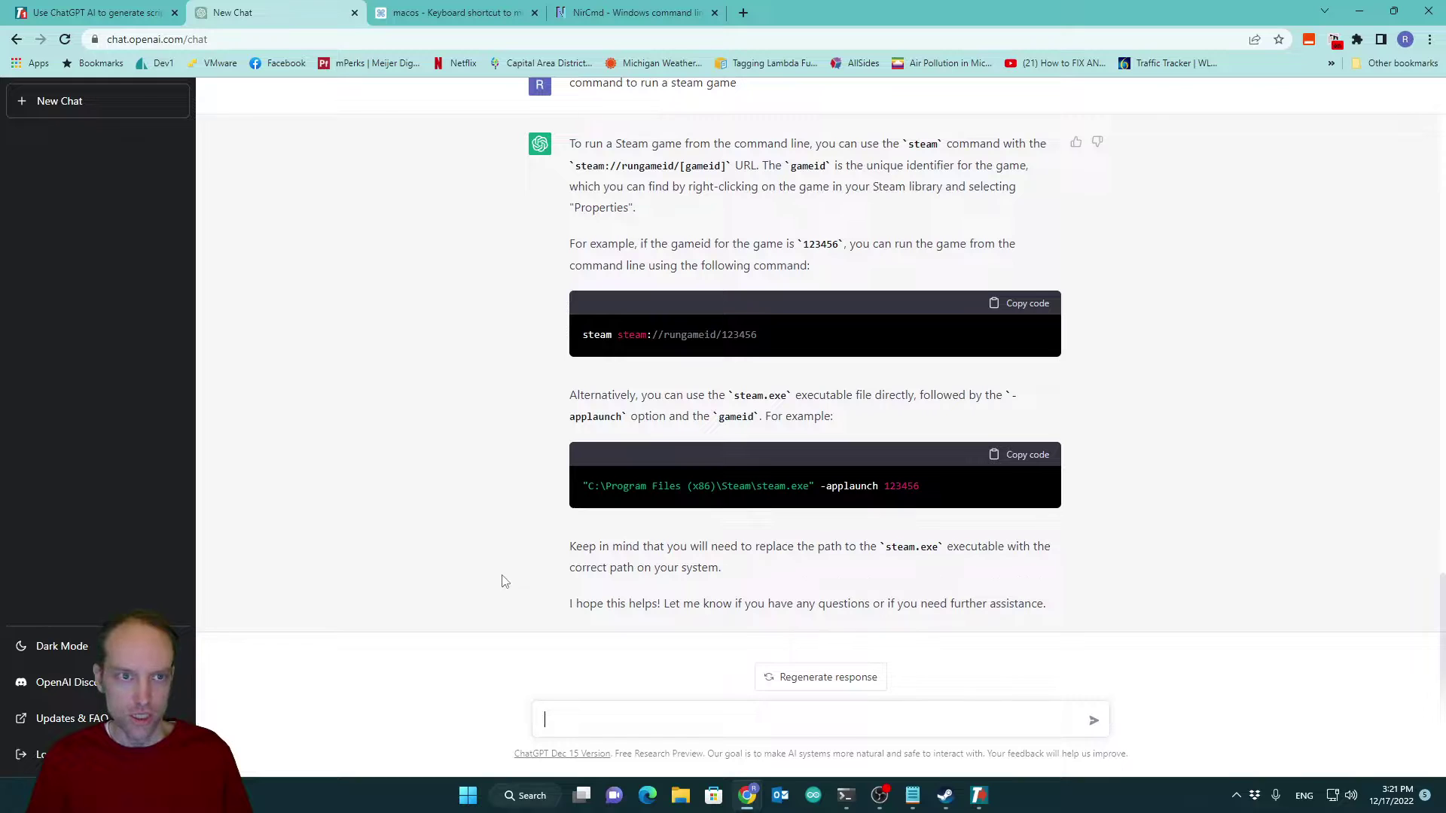